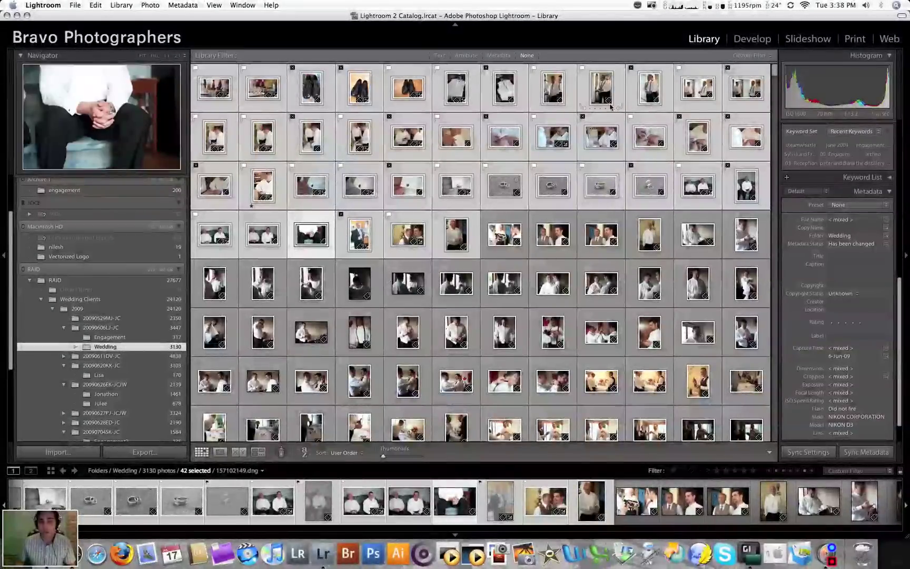
# Step: Look over the Wedding folder's thumbnail grid and the Favorites develop presets, ending back in the Library grid
pyautogui.scroll(-10, 774, 94)
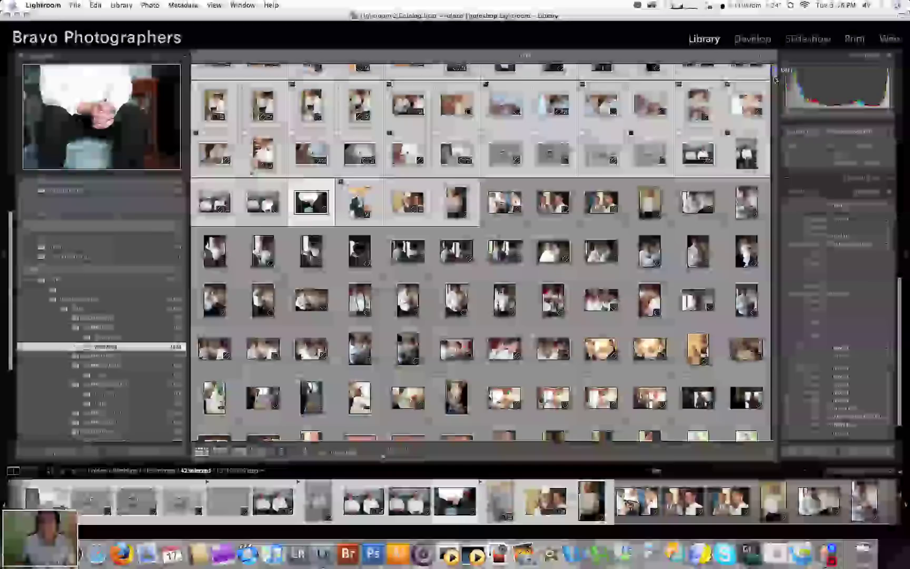
pyautogui.moveTo(774, 115); pyautogui.dragTo(774, 169)
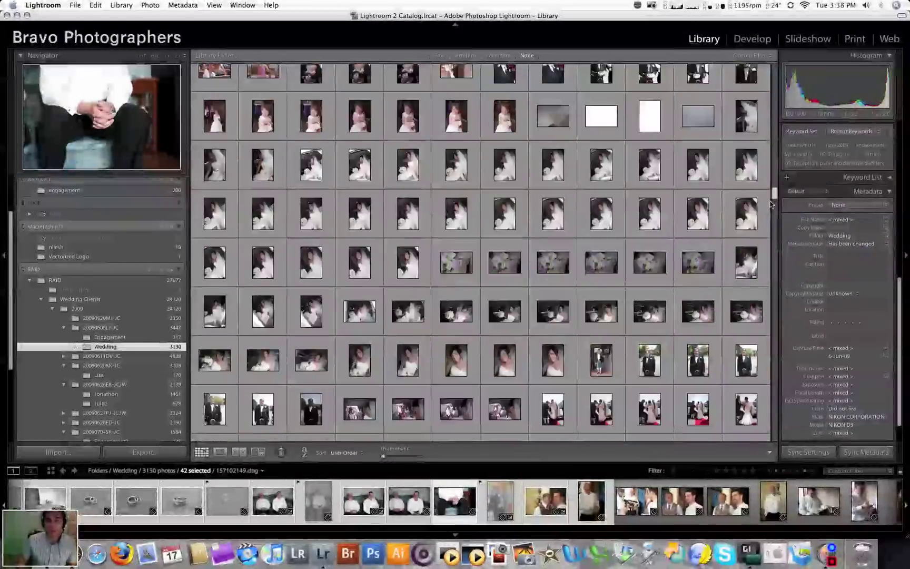
pyautogui.scroll(15, 777, 105)
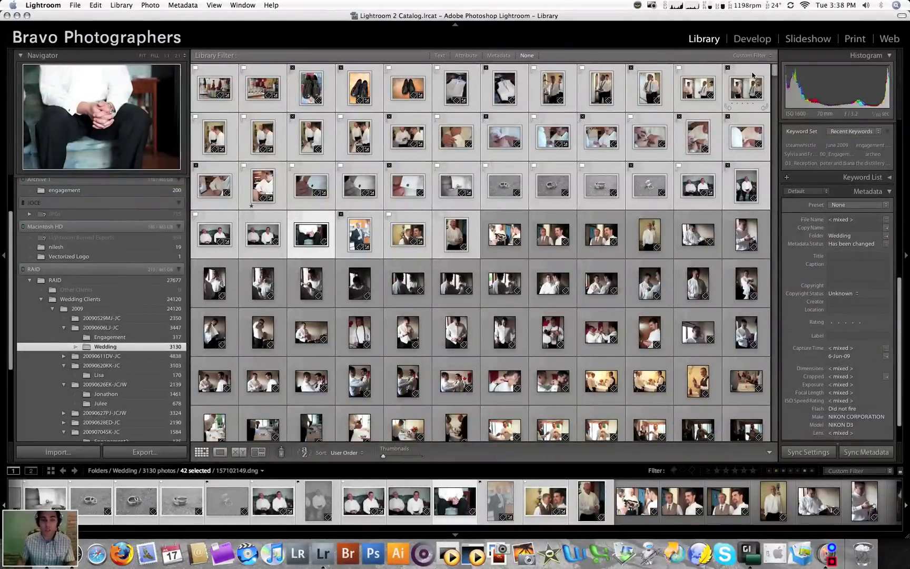
pyautogui.click(753, 38)
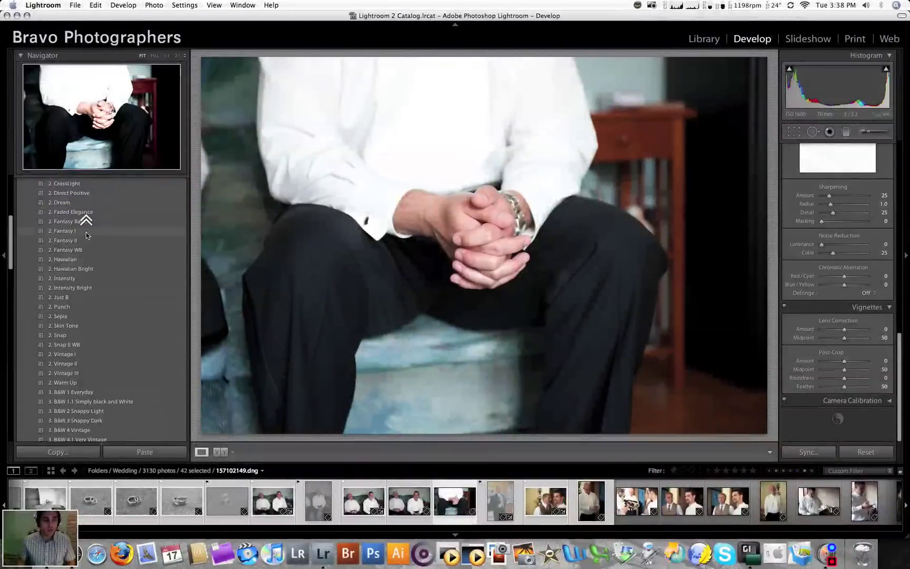
pyautogui.scroll(2, 86, 233)
pyautogui.scroll(5, 85, 234)
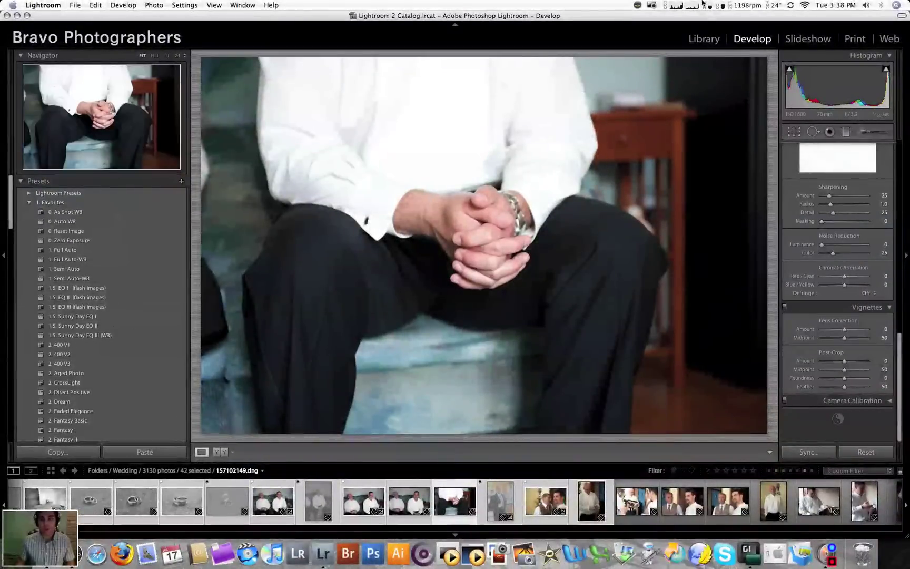
pyautogui.click(704, 38)
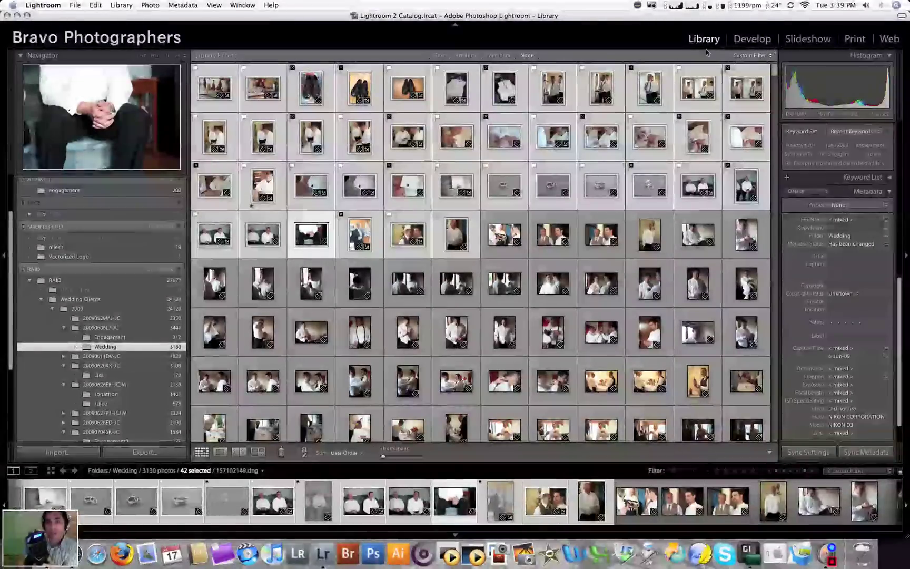
pyautogui.press('d')
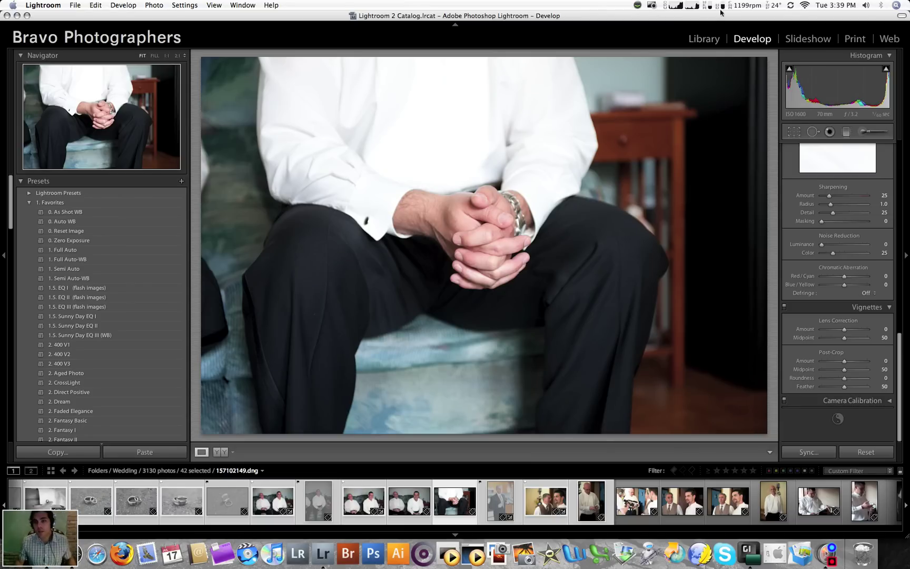
pyautogui.click(705, 39)
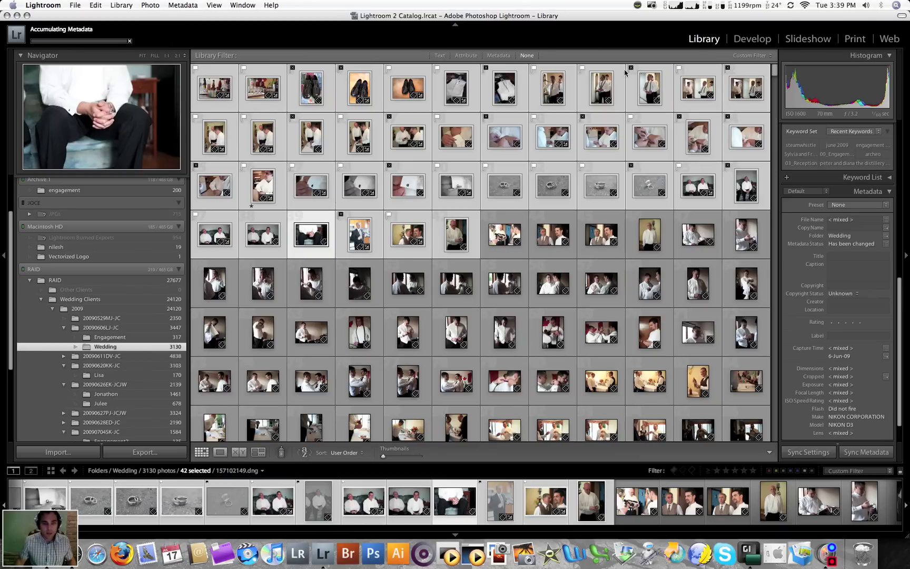
# Step: Open 157102403.dng in single-photo view and compare it with the preceding shot, 157102353-2.dng
pyautogui.click(495, 231)
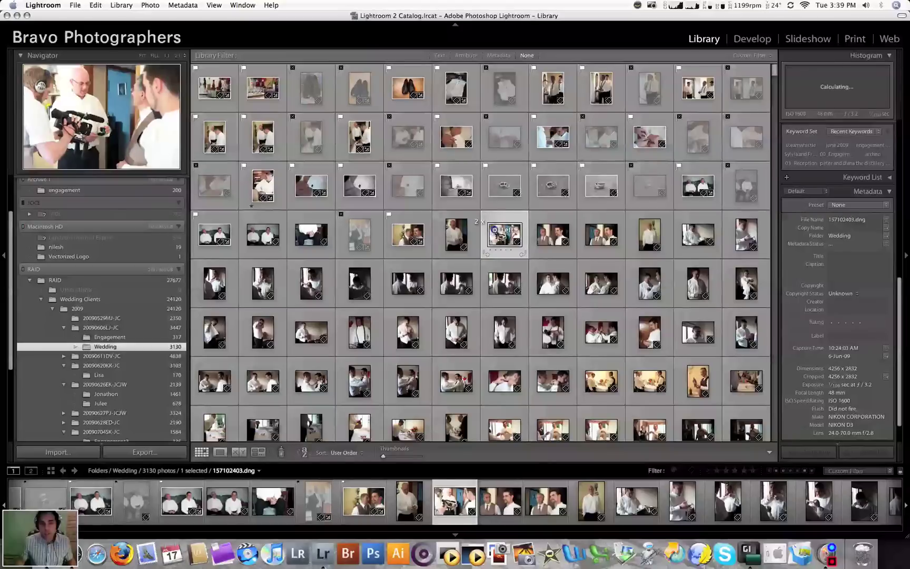
pyautogui.doubleClick(495, 232)
pyautogui.press('Left')
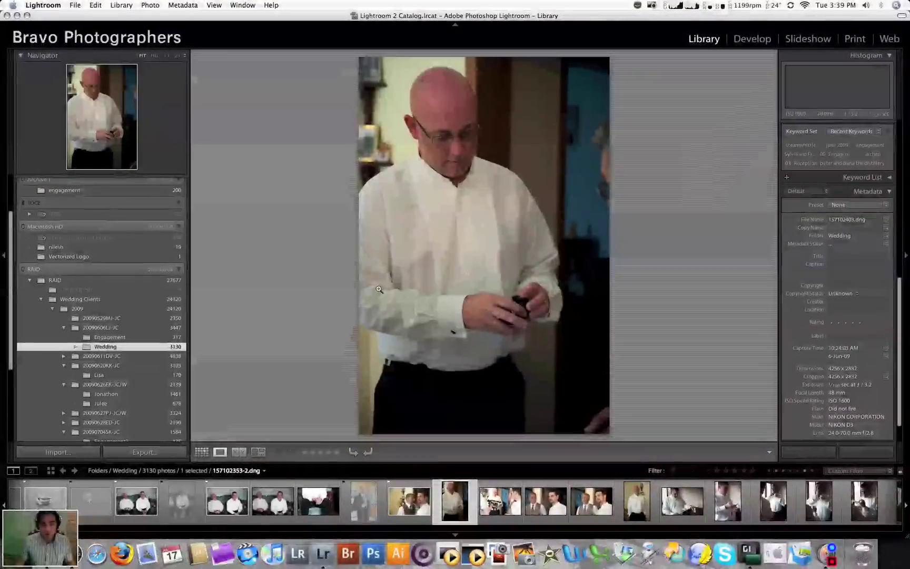
pyautogui.press('Right')
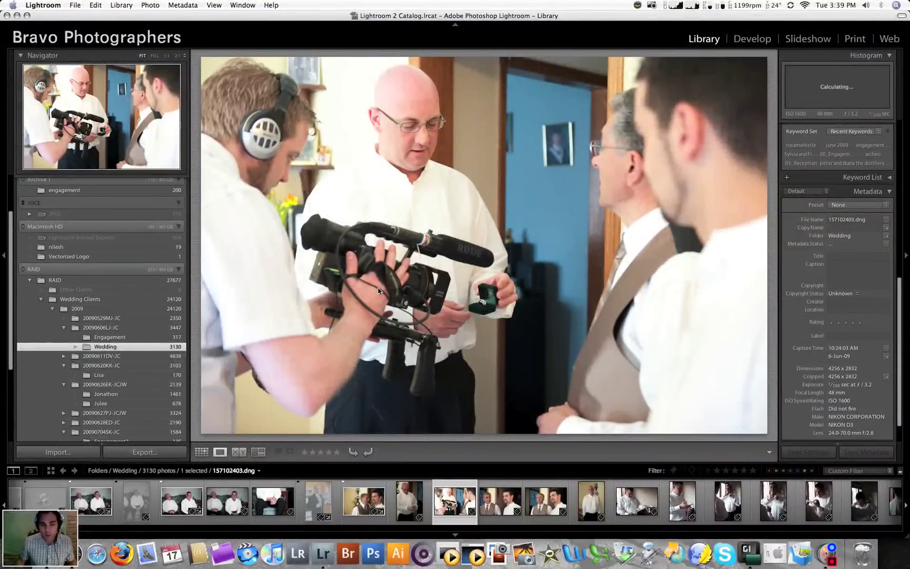
pyautogui.press('Left')
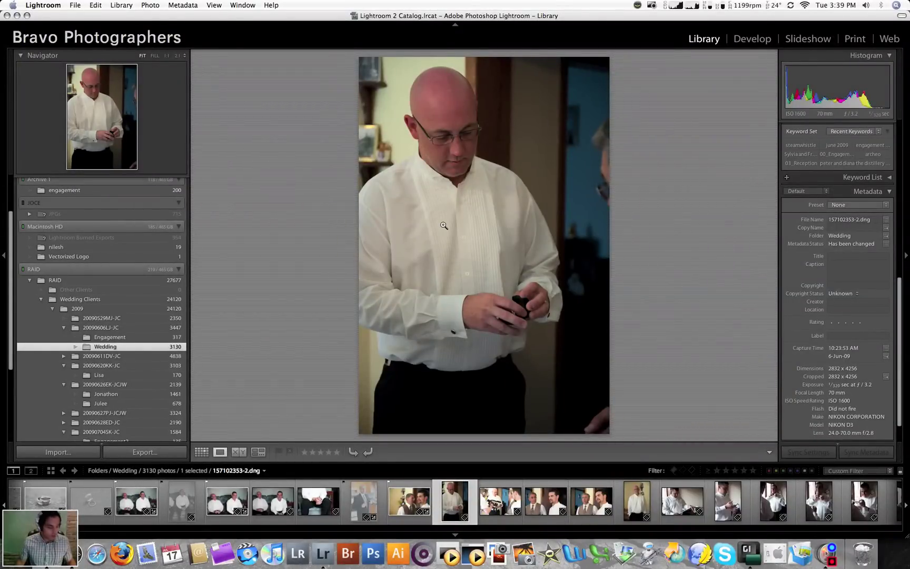
pyautogui.press('Right')
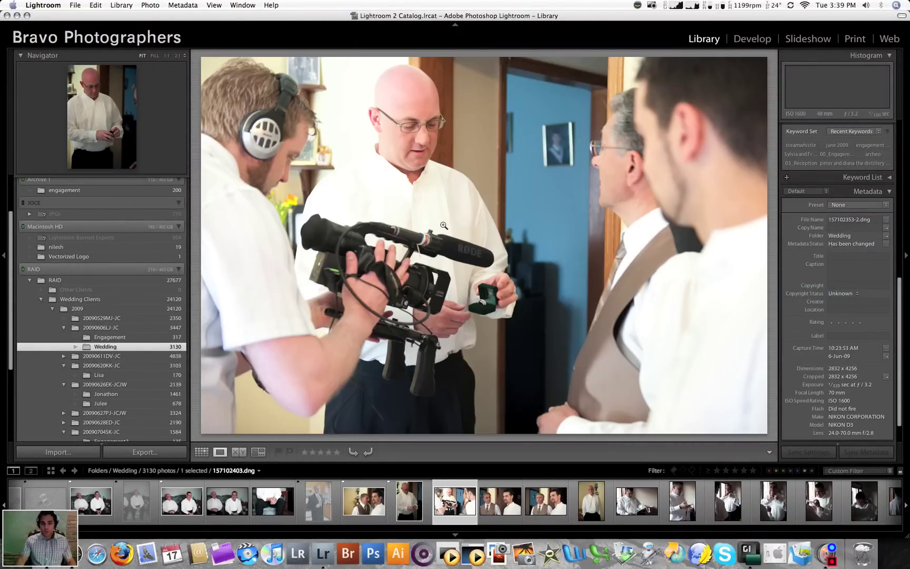
# Step: Flag 157102403.dng and 157102424.dng as rejected, keep 157102425.dng, and advance to 157102431.dng
pyautogui.press('Right')
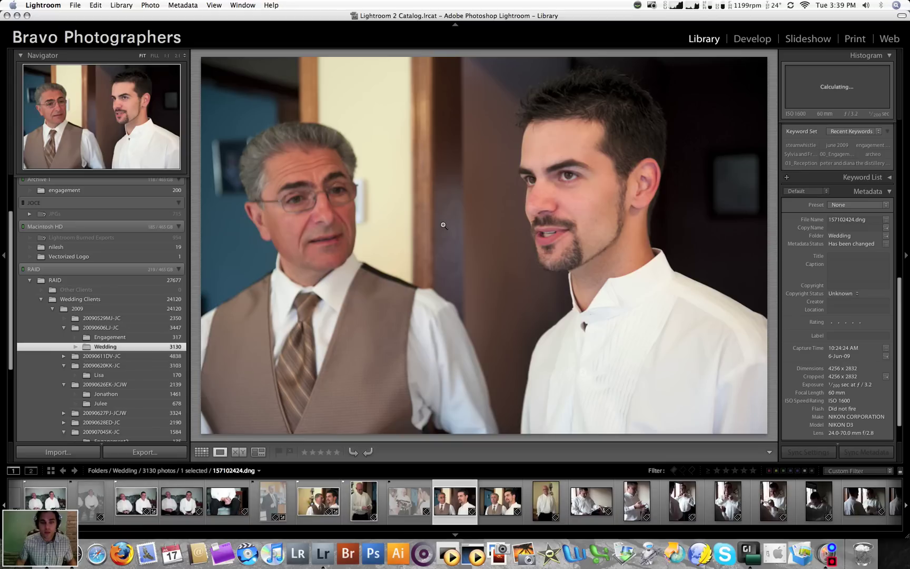
pyautogui.press('Right')
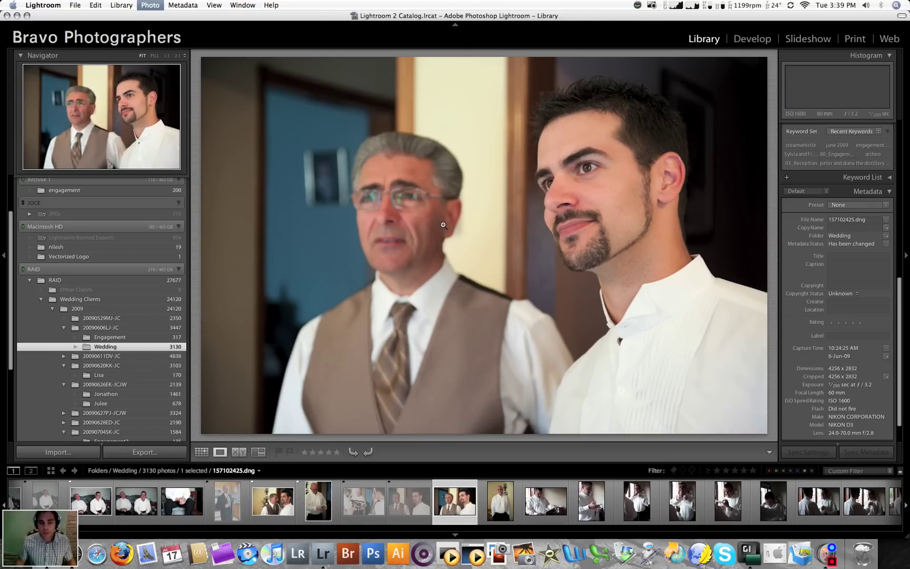
pyautogui.press('Right')
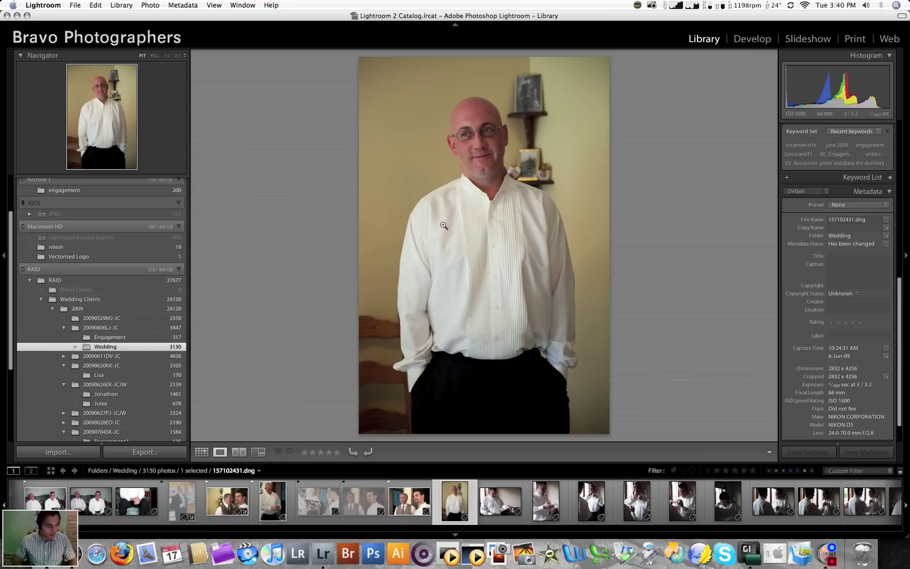
# Step: Check the man's face in 157102431.dng at full magnification and keep the photo, advancing to 157102901.dng
pyautogui.click(444, 226)
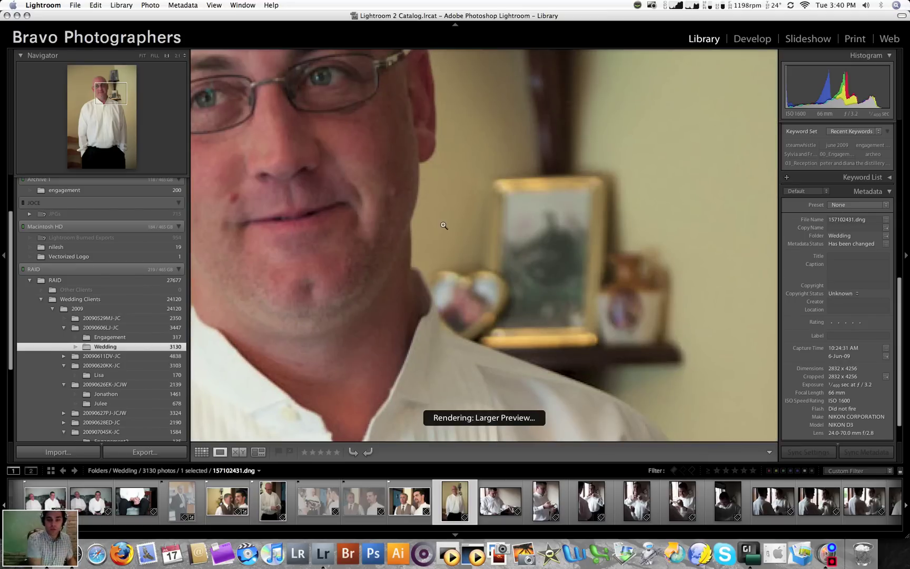
pyautogui.click(433, 235)
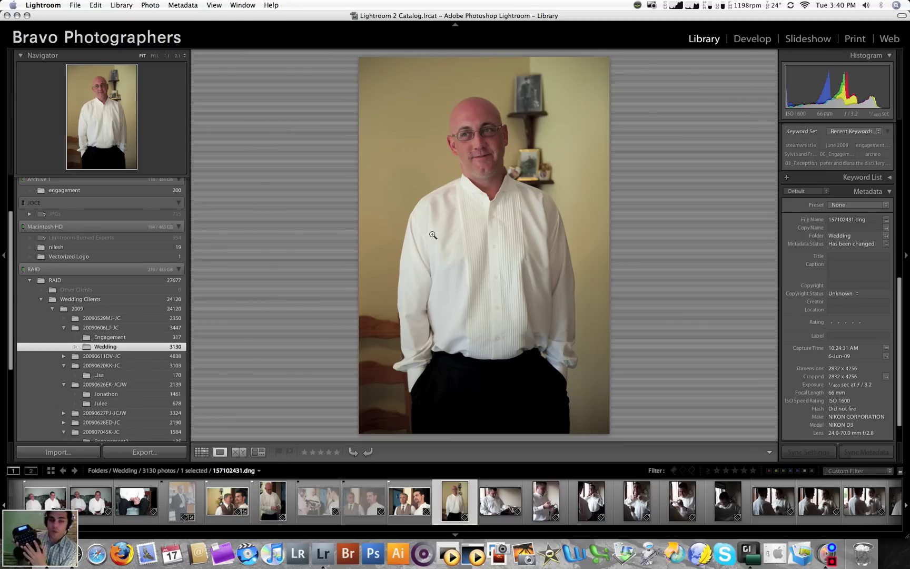
pyautogui.press('Right')
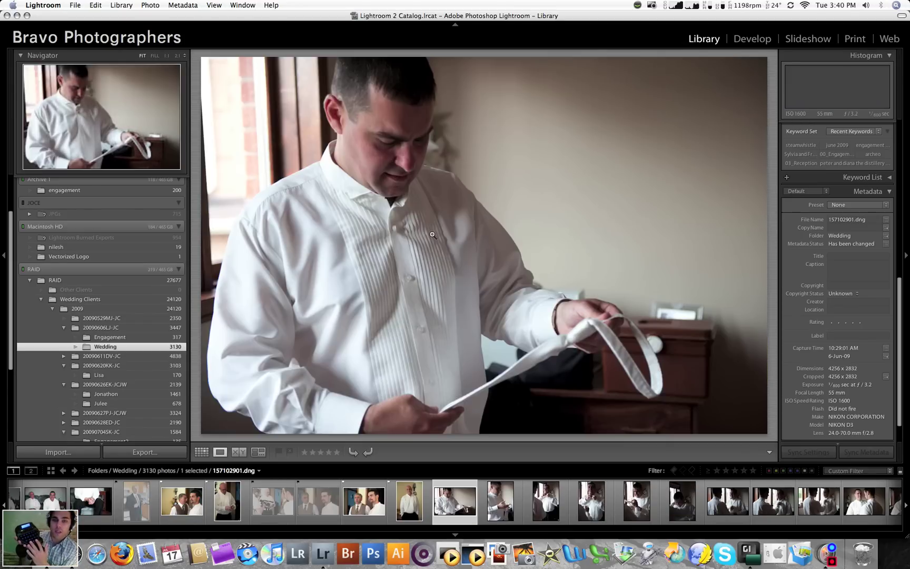
# Step: Keep 157102901.dng, flag 157102913.dng as rejected, and flag 157102932.dng as a pick
pyautogui.press('Right')
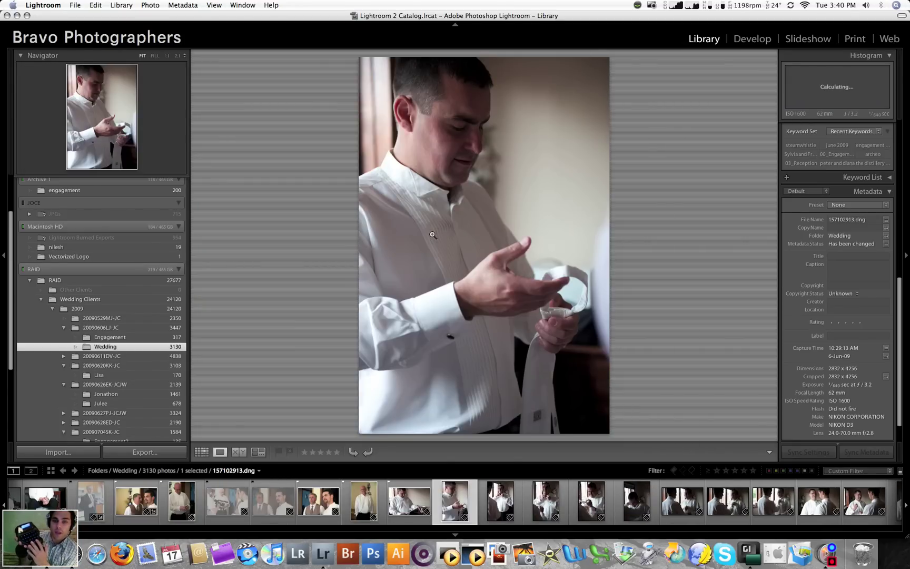
pyautogui.press('Right')
pyautogui.press('Right')
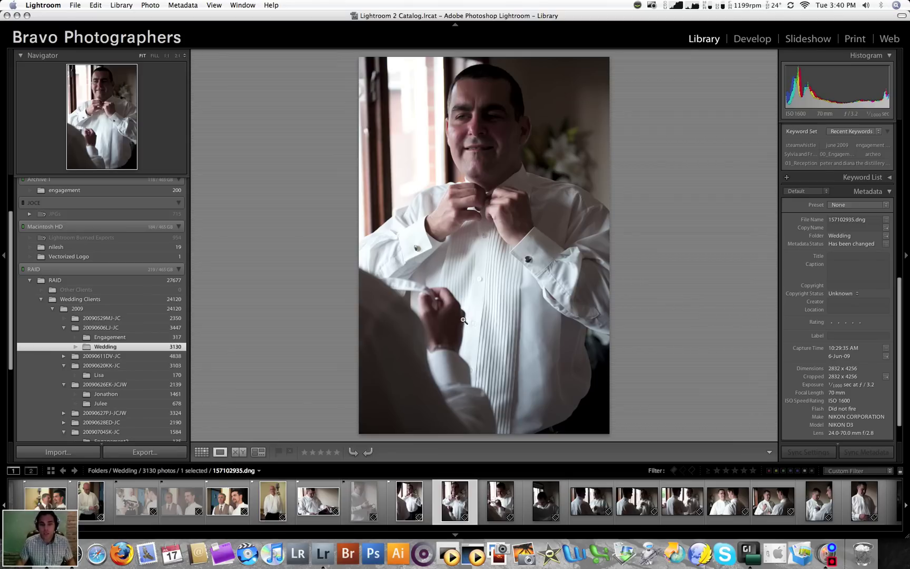
# Step: Go back to 157102913.dng, change its flag to pick, and return to 157102935.dng
pyautogui.press('Left')
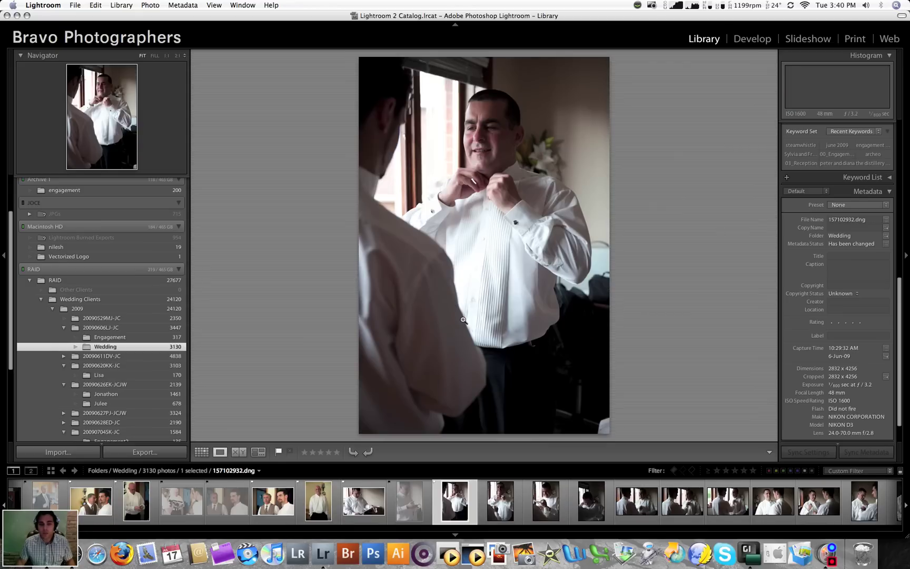
pyautogui.press('Left')
pyautogui.press('Left')
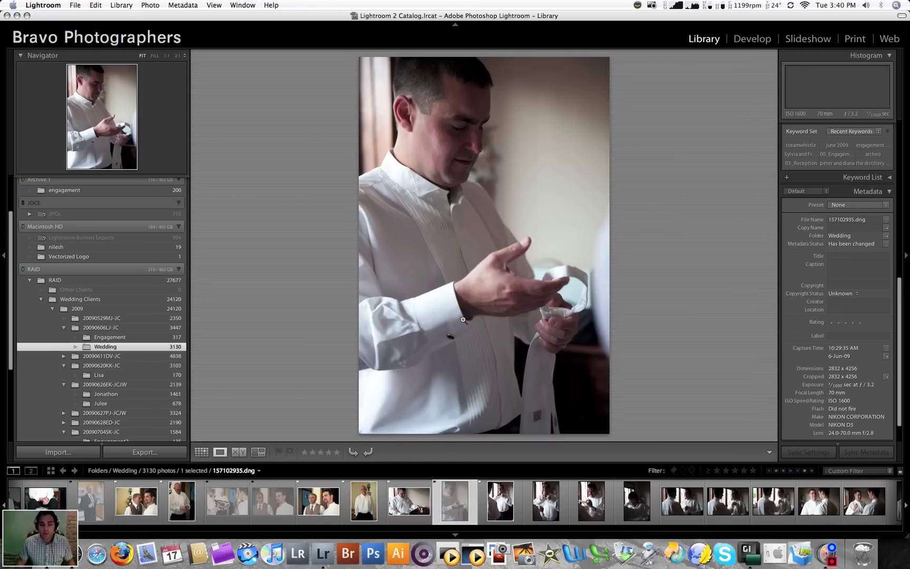
pyautogui.press('Right')
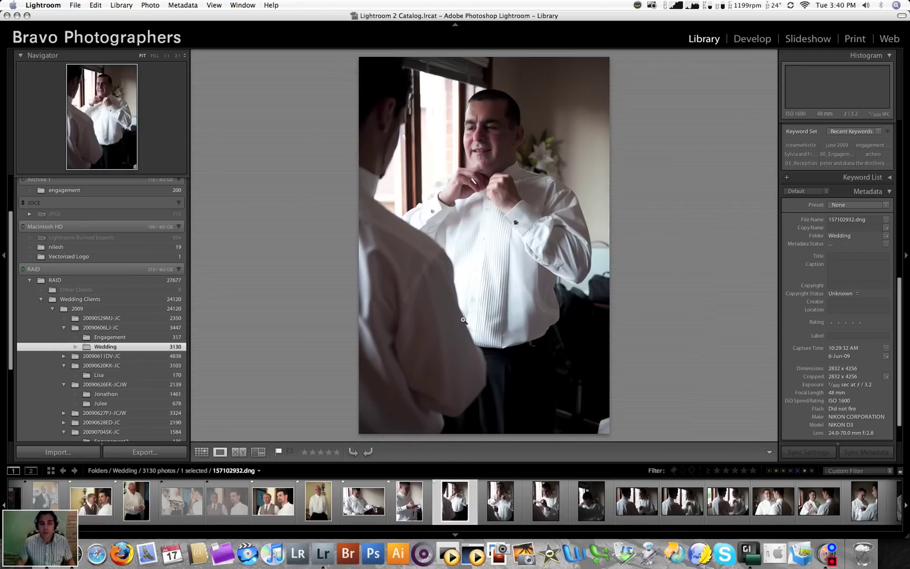
pyautogui.press('Right')
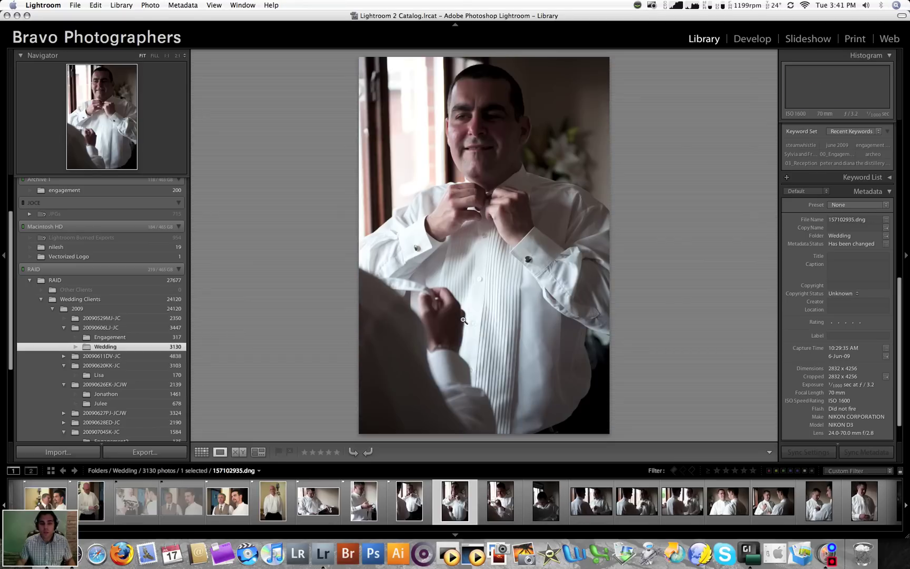
# Step: Reject 157102935.dng and the shot right after it, and keep 157102951.dng
pyautogui.press('x')
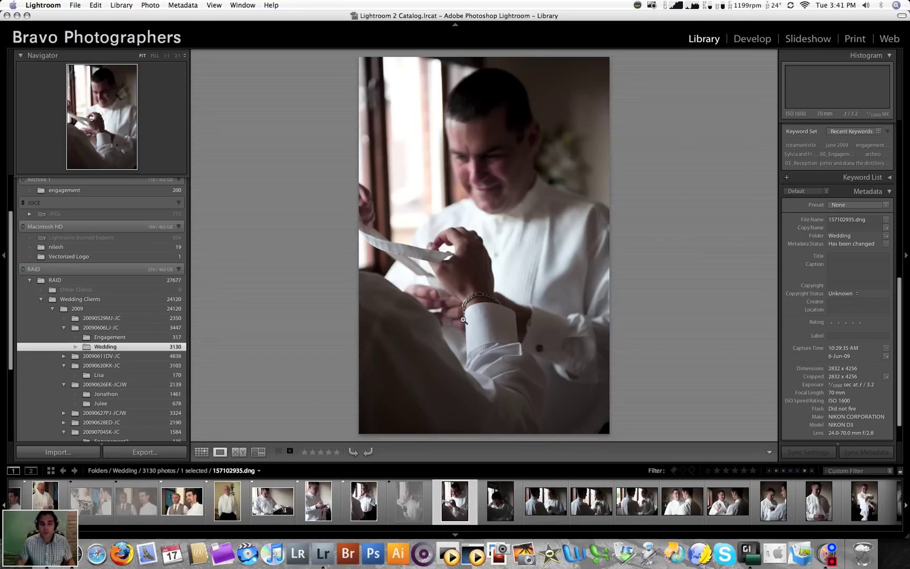
pyautogui.press('x')
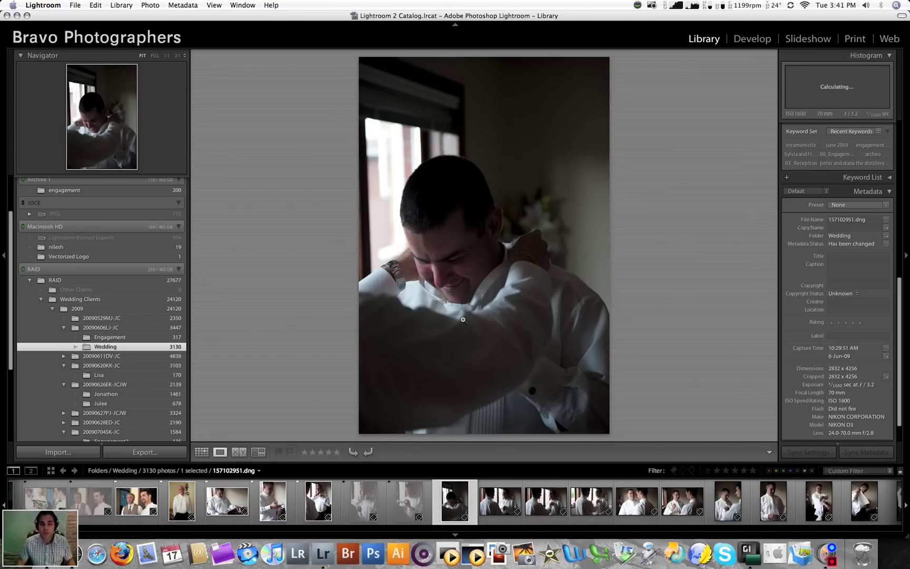
pyautogui.press('Right')
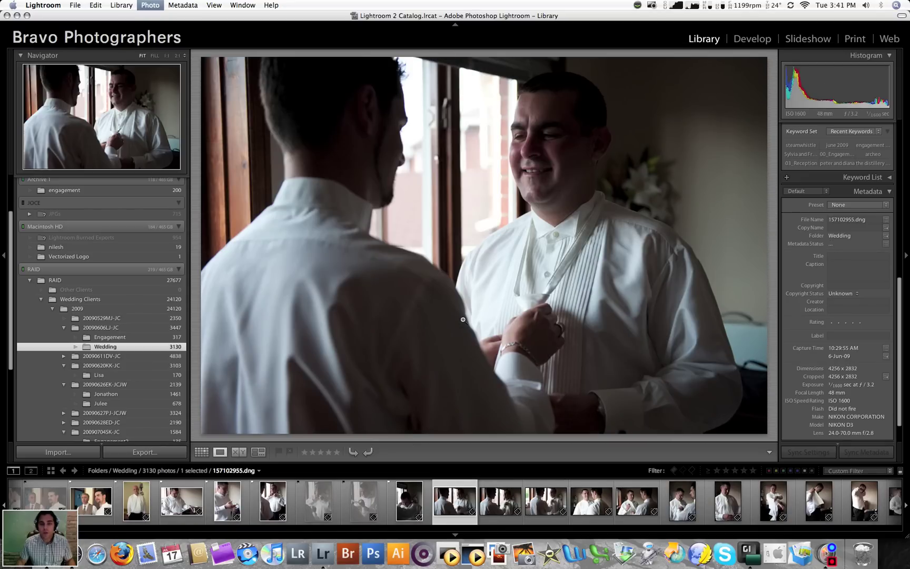
# Step: Compare 157102955.dng with 157102958.dng and flag 157102955.dng as a pick
pyautogui.press('Right')
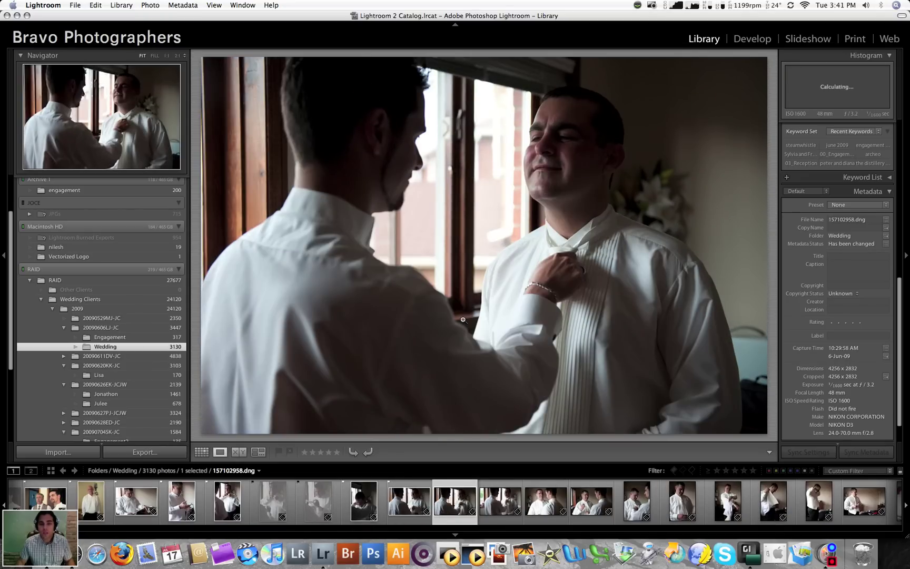
pyautogui.press('Left')
pyautogui.press('Right')
pyautogui.press('Right')
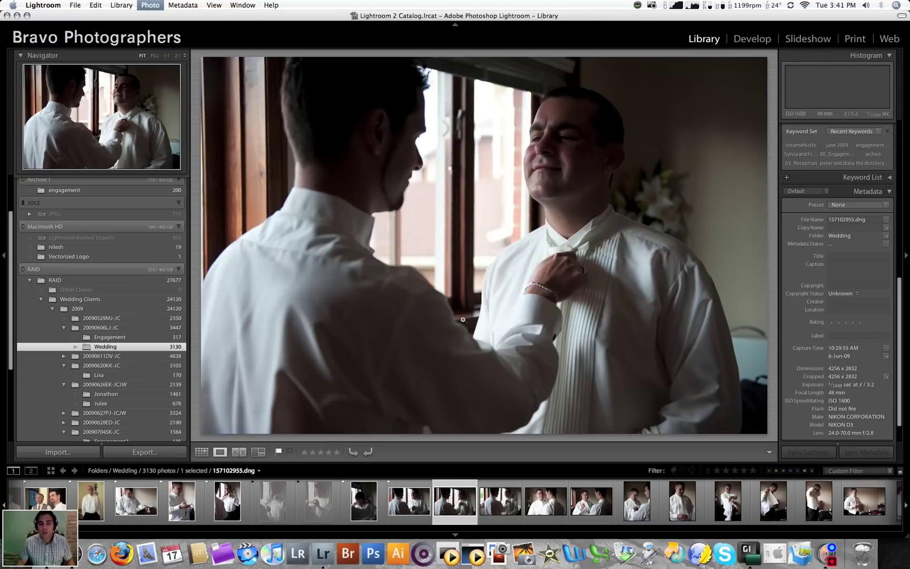
# Step: Keep 157102958.dng and reject the three similar shots that follow it, including 157103008.dng
pyautogui.press('x')
pyautogui.press('x')
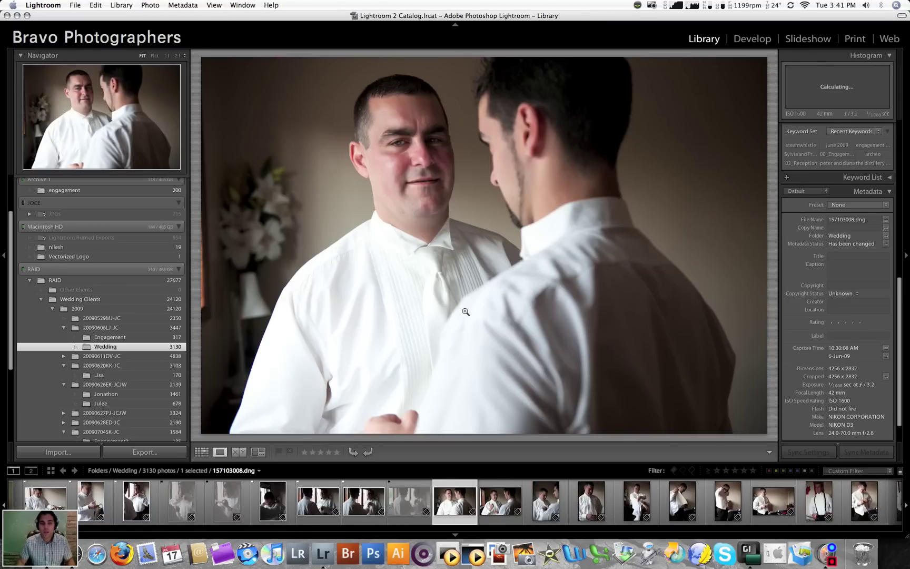
pyautogui.press('x')
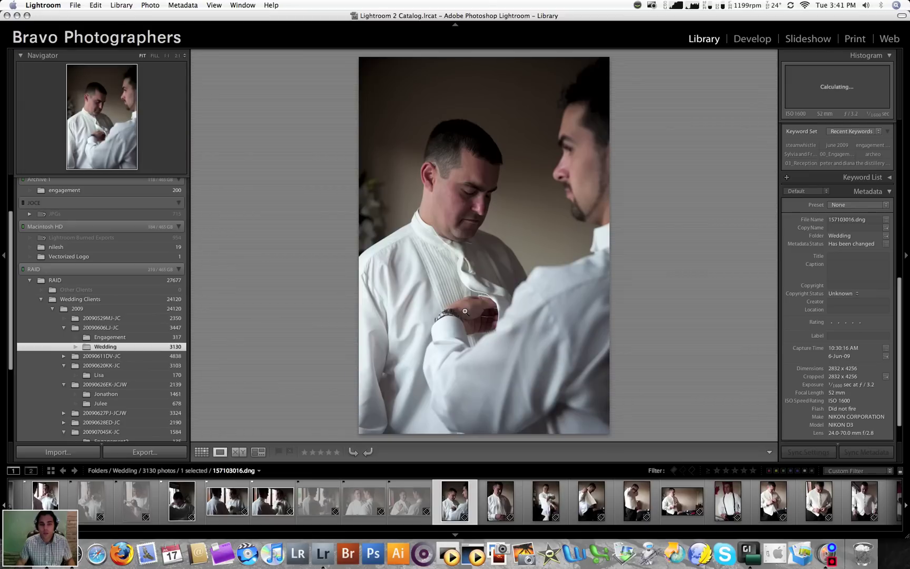
# Step: Flag the consecutive photos from 157103016.dng through 157103042.dng as picks
pyautogui.press('x')
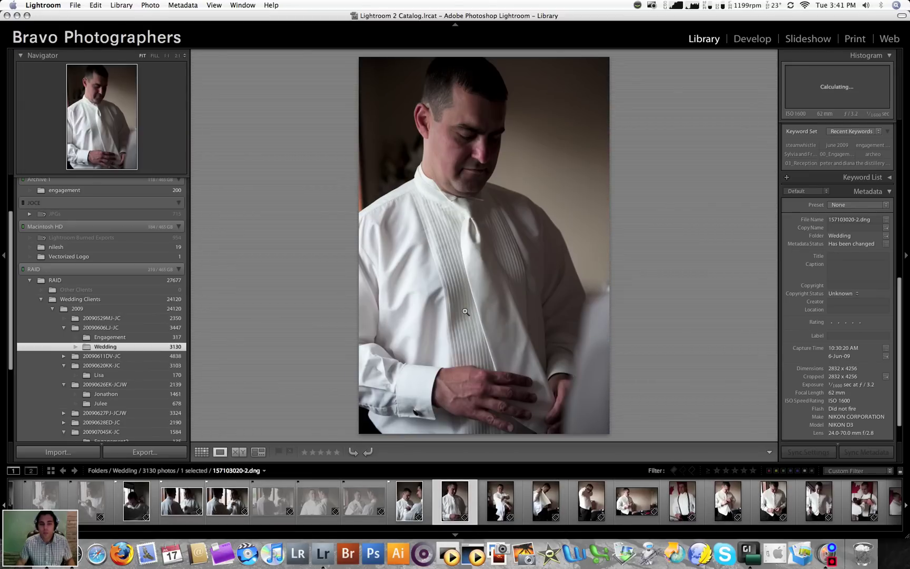
pyautogui.press('x')
pyautogui.press('p')
pyautogui.press('p')
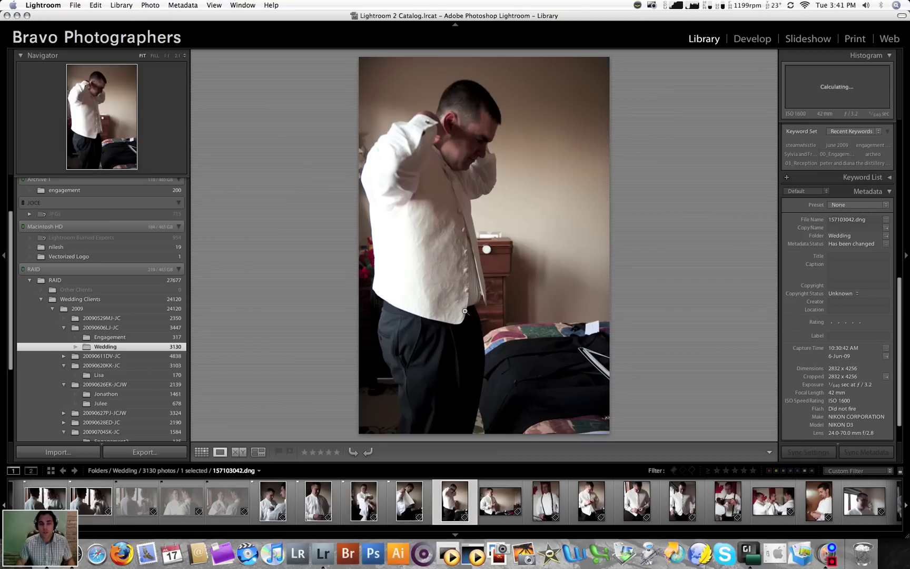
pyautogui.press('p')
pyautogui.press('p')
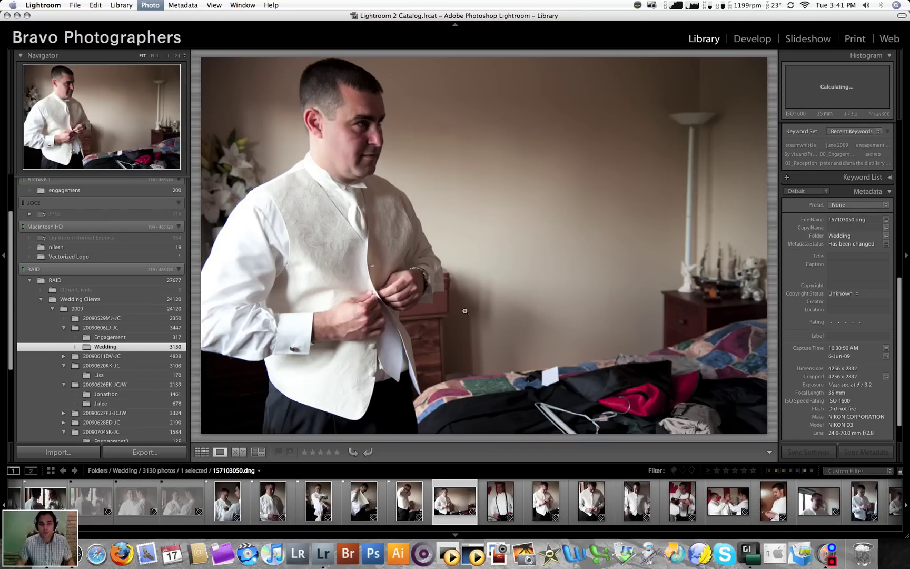
# Step: Flag the consecutive photos from 157103050.dng through 157103158.dng as picks
pyautogui.press('p')
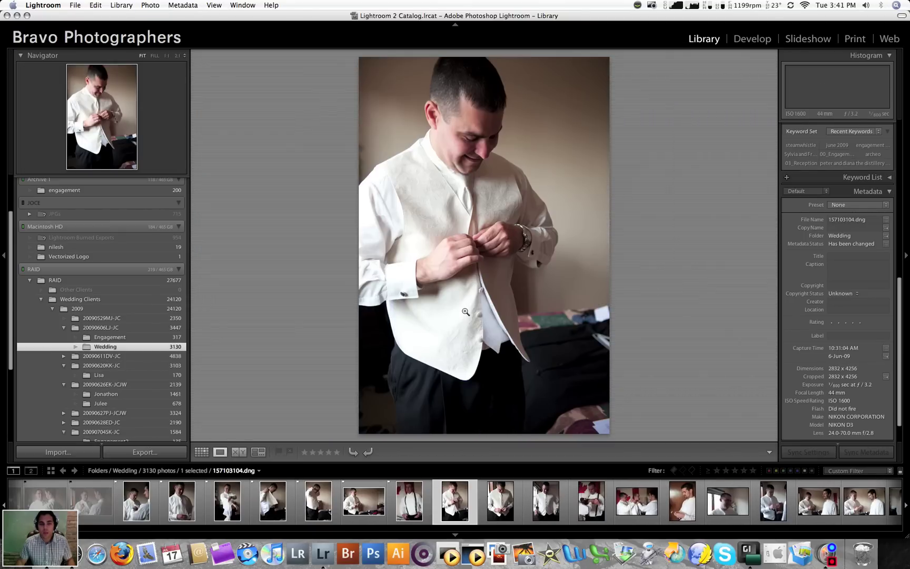
pyautogui.press('p')
pyautogui.press('p')
pyautogui.press('p')
pyautogui.press('p')
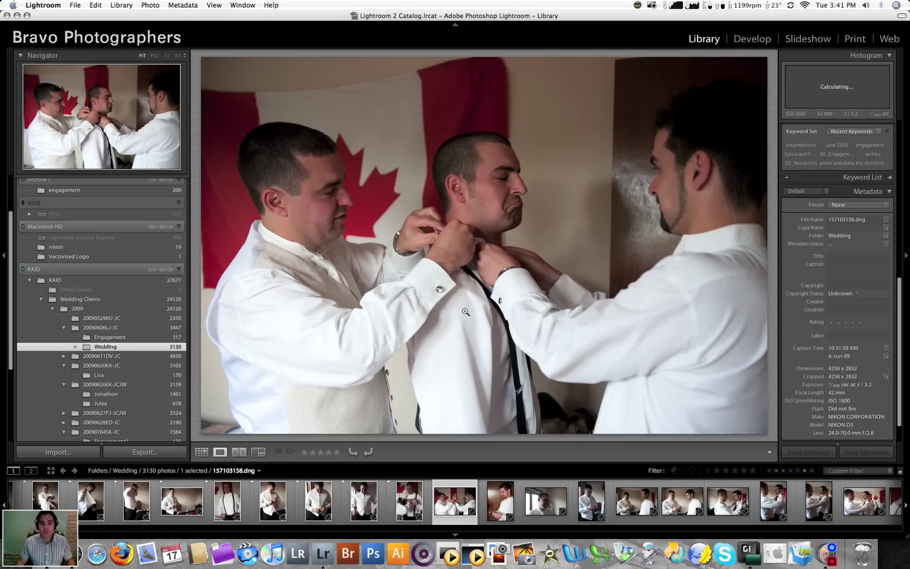
pyautogui.press('p')
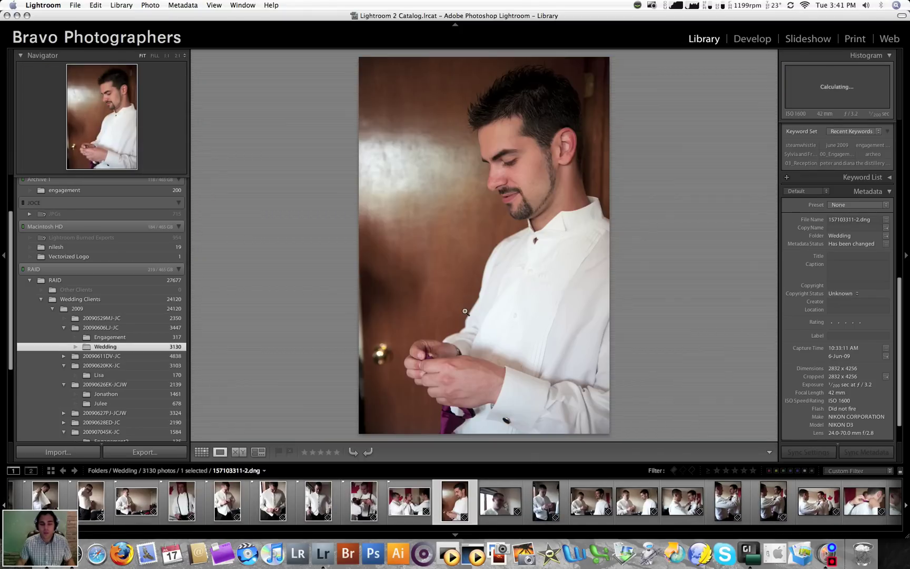
# Step: Open 157103158.dng in the Develop module and cycle the active tone adjustment to Highlight Recovery
pyautogui.press('Left')
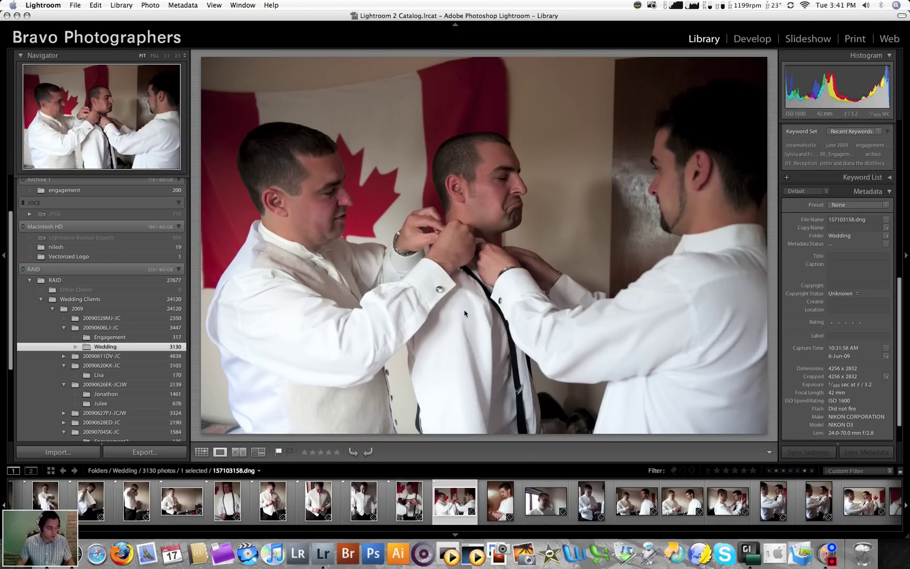
pyautogui.press('d')
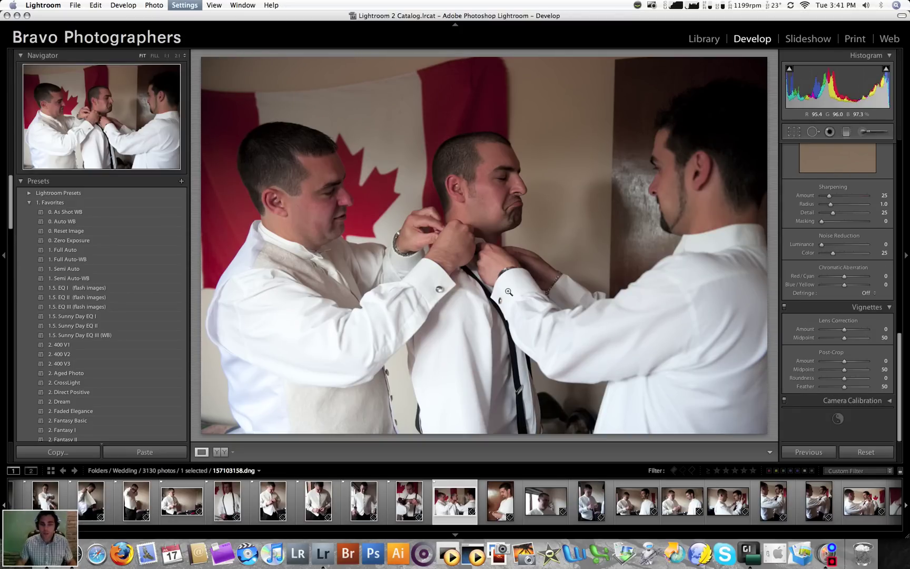
pyautogui.press(',')
pyautogui.press(',')
pyautogui.press(',')
pyautogui.press(',')
pyautogui.press(',')
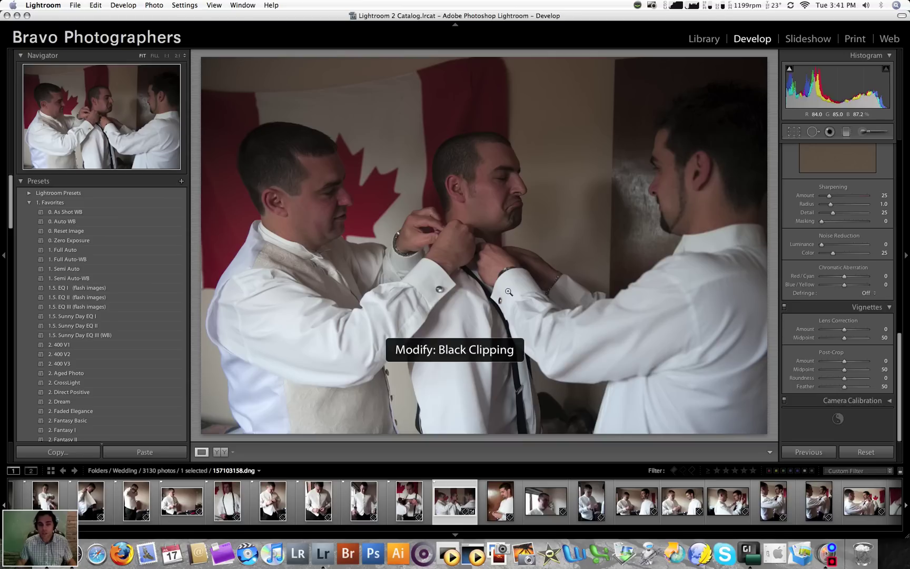
pyautogui.press('.')
pyautogui.press('.')
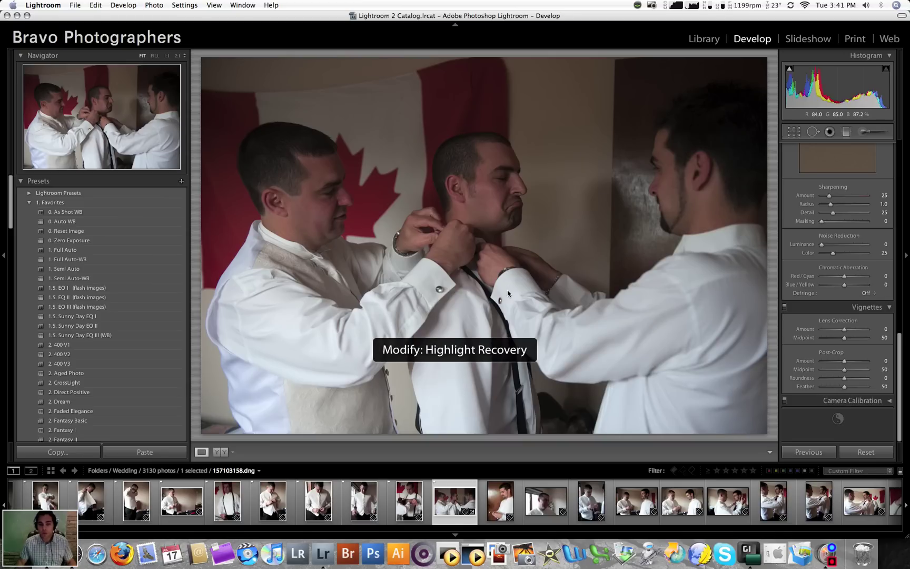
# Step: Set the photo's Exposure to +0.68, Fill Light to 14 and Blacks to 10
pyautogui.scroll(15, 812, 249)
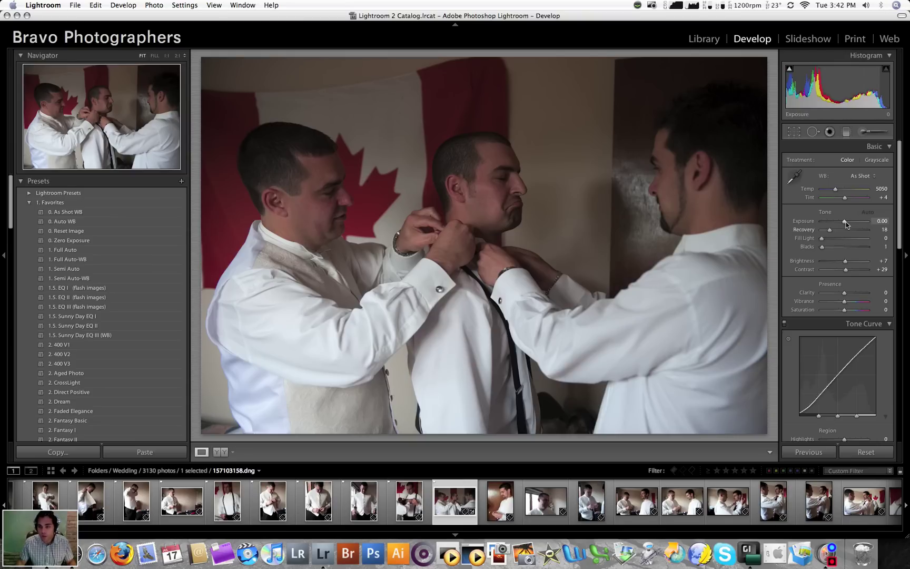
pyautogui.moveTo(844, 222); pyautogui.dragTo(824, 248)
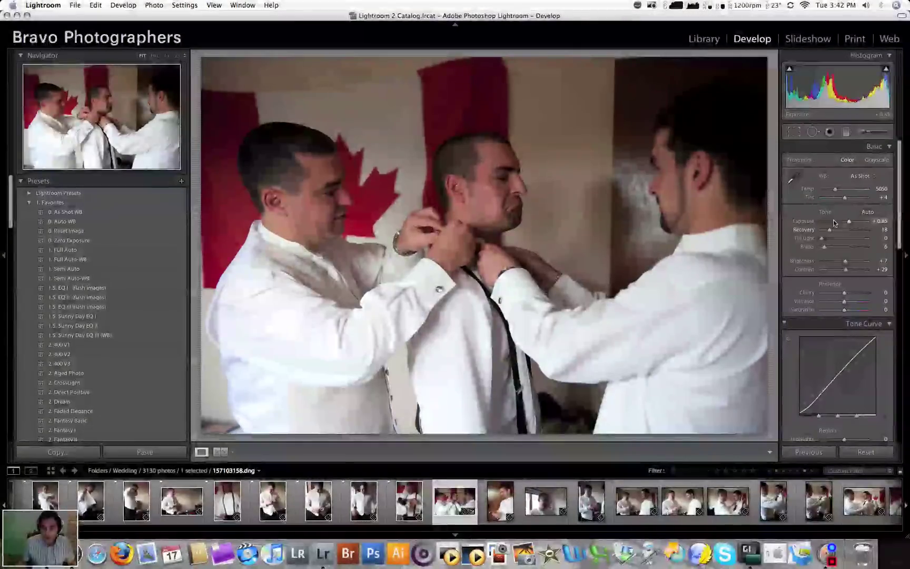
pyautogui.moveTo(850, 221); pyautogui.dragTo(847, 226)
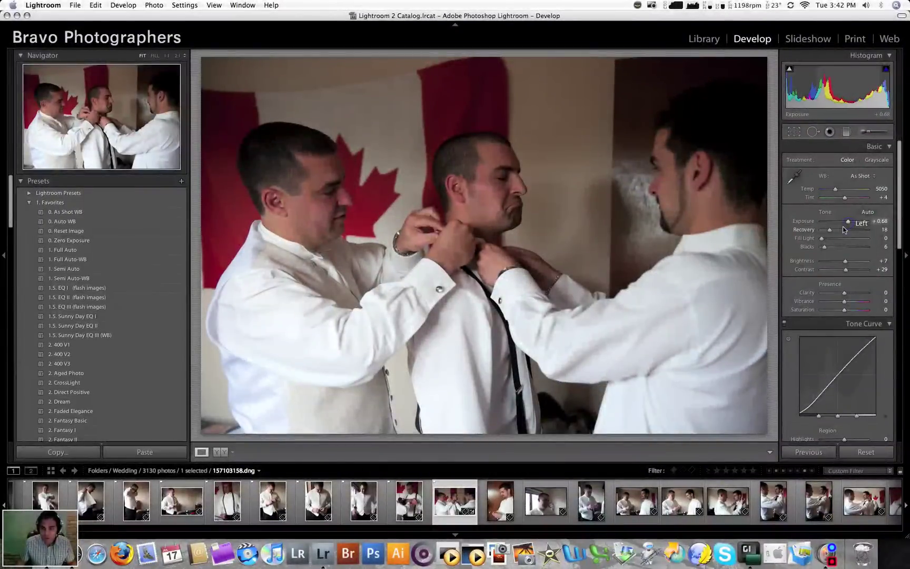
pyautogui.moveTo(825, 249); pyautogui.dragTo(830, 241)
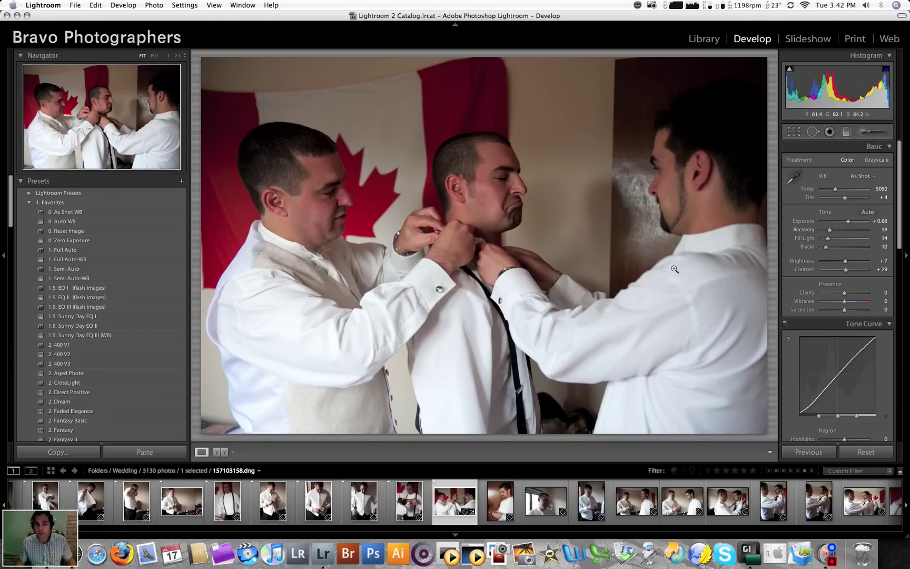
# Step: Cycle the active adjustment through the Basic settings, including Temperature, Exposure, Highlight Recovery, Fill Light and Saturation, without altering their values
pyautogui.press('.')
pyautogui.press(',')
pyautogui.press(',')
pyautogui.press(',')
pyautogui.press(',')
pyautogui.press('.')
pyautogui.press('.')
pyautogui.press('.')
pyautogui.press('.')
pyautogui.press(',')
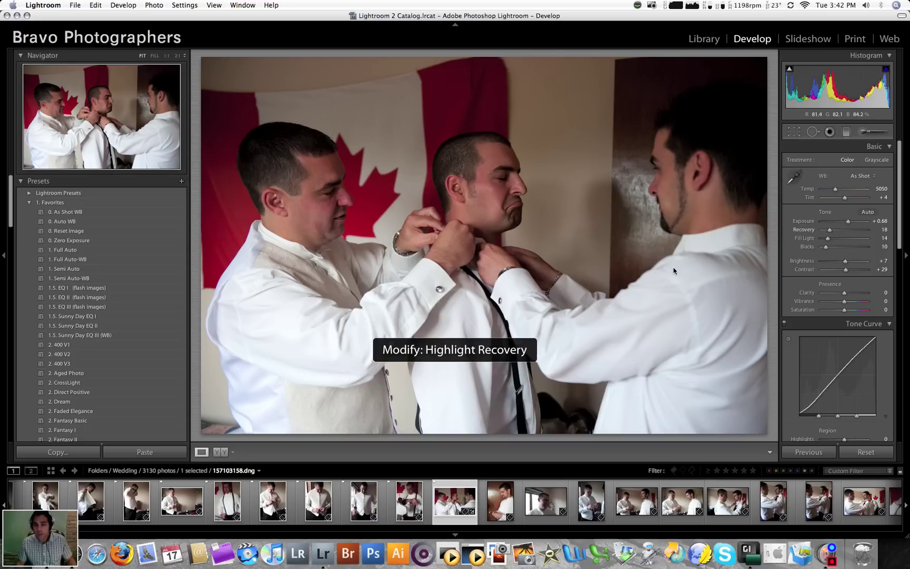
pyautogui.press('.')
pyautogui.press('.')
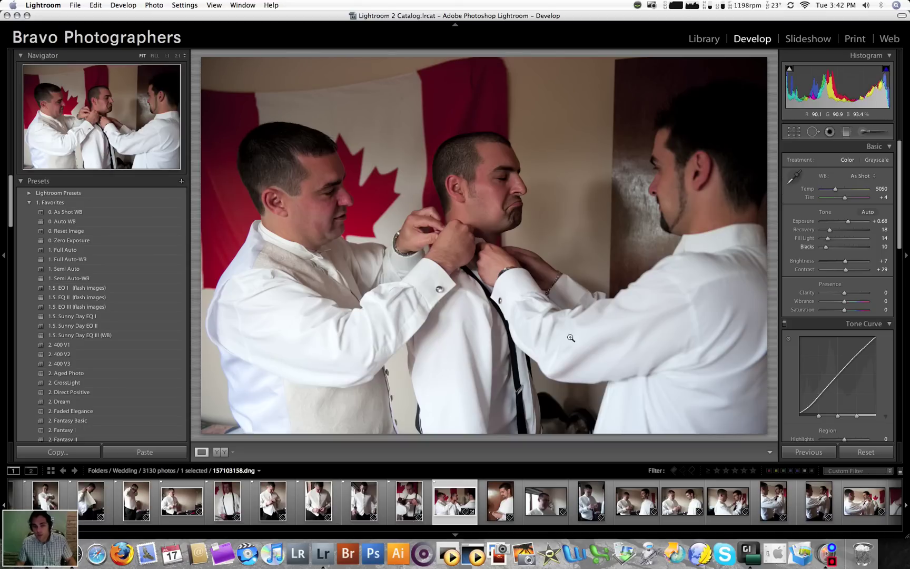
pyautogui.press('.')
pyautogui.press('.')
pyautogui.press('.')
pyautogui.press('.')
pyautogui.press('.')
pyautogui.press('.')
pyautogui.press('.')
pyautogui.press('.')
pyautogui.press('.')
pyautogui.press('.')
pyautogui.press('.')
pyautogui.press('.')
pyautogui.press('.')
pyautogui.press('.')
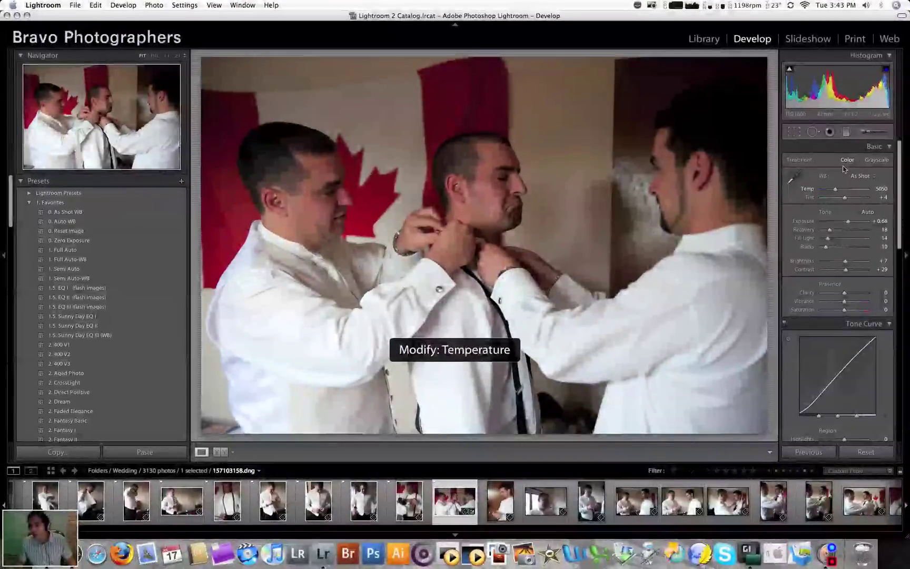
pyautogui.press('.')
pyautogui.press('.')
pyautogui.press('.')
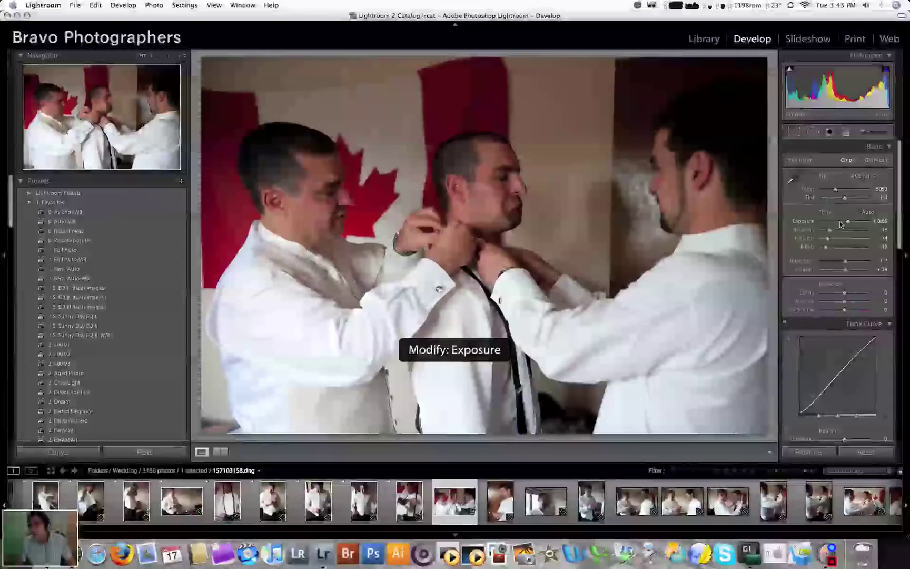
pyautogui.press('.')
pyautogui.press('.')
pyautogui.press('.')
pyautogui.press('.')
pyautogui.press('.')
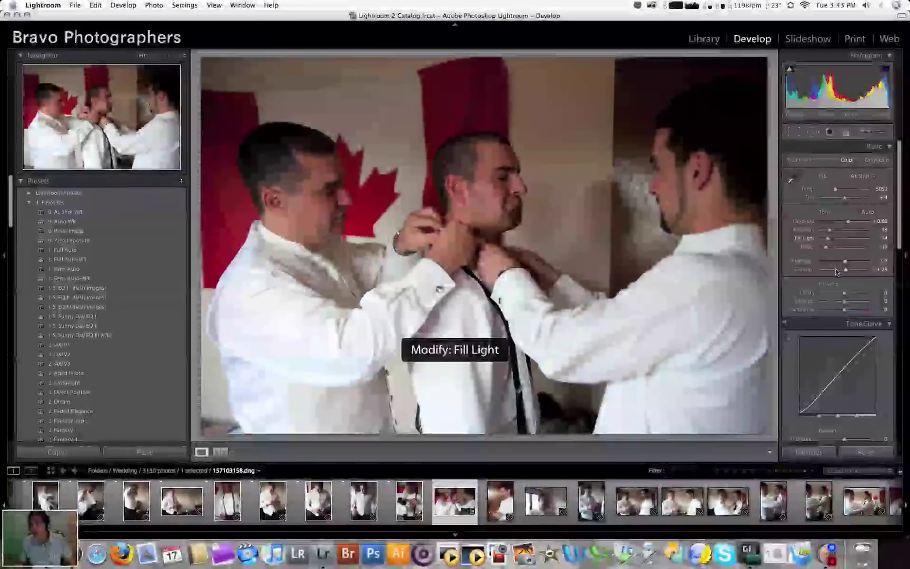
pyautogui.press('.')
pyautogui.press('.')
pyautogui.press('.')
pyautogui.press('.')
pyautogui.press('.')
pyautogui.press('.')
pyautogui.press('.')
pyautogui.press('.')
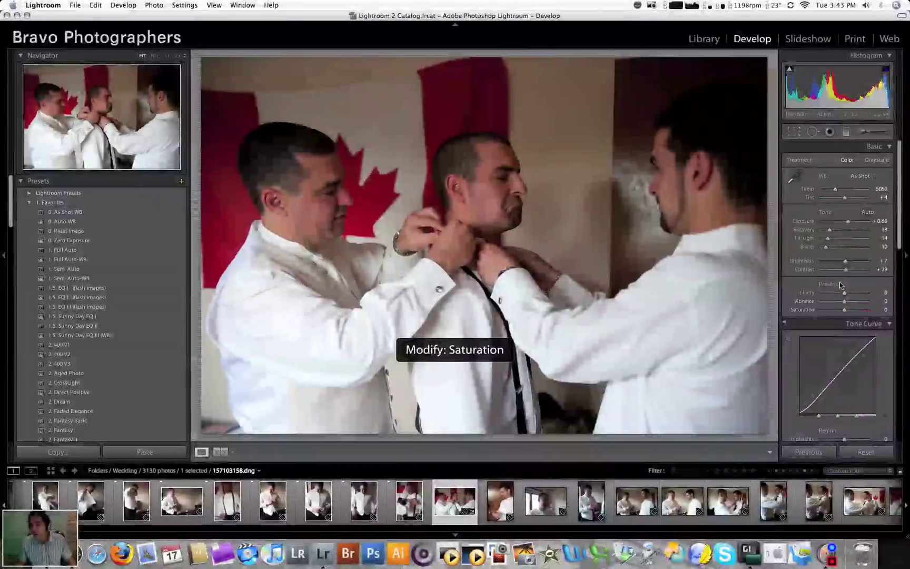
# Step: Make Exposure the active adjustment and raise it to +0.98
pyautogui.press(',')
pyautogui.press(',')
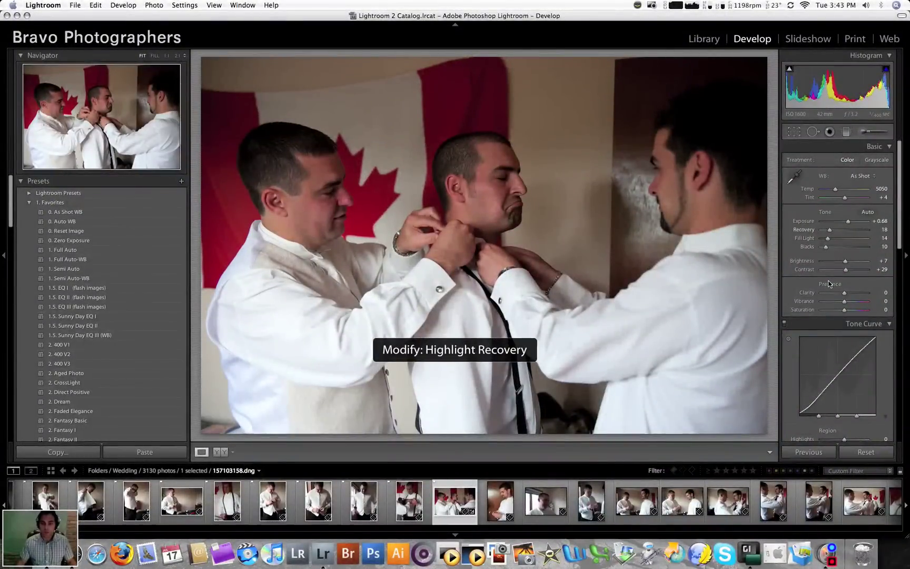
pyautogui.press(',')
pyautogui.press('.')
pyautogui.press('.')
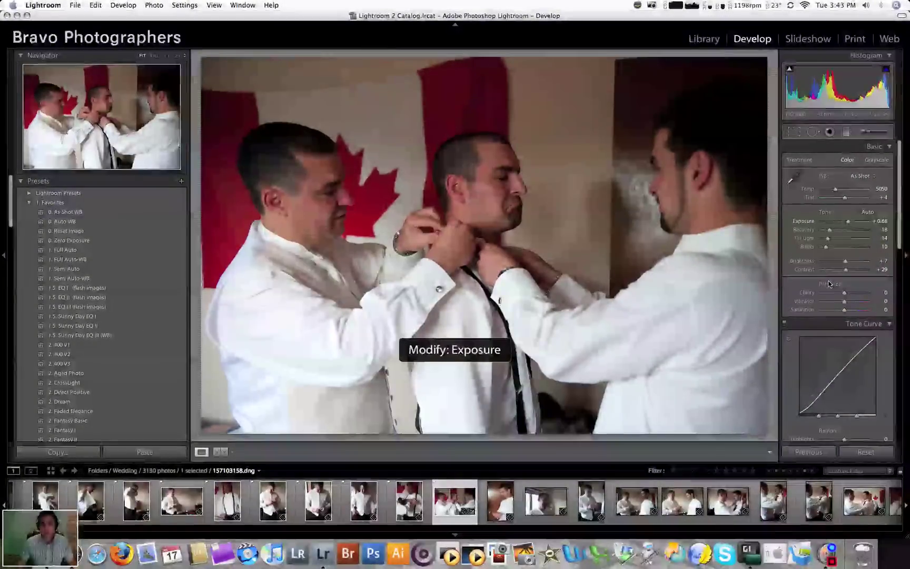
pyautogui.press('=')
pyautogui.press('=')
pyautogui.press('=')
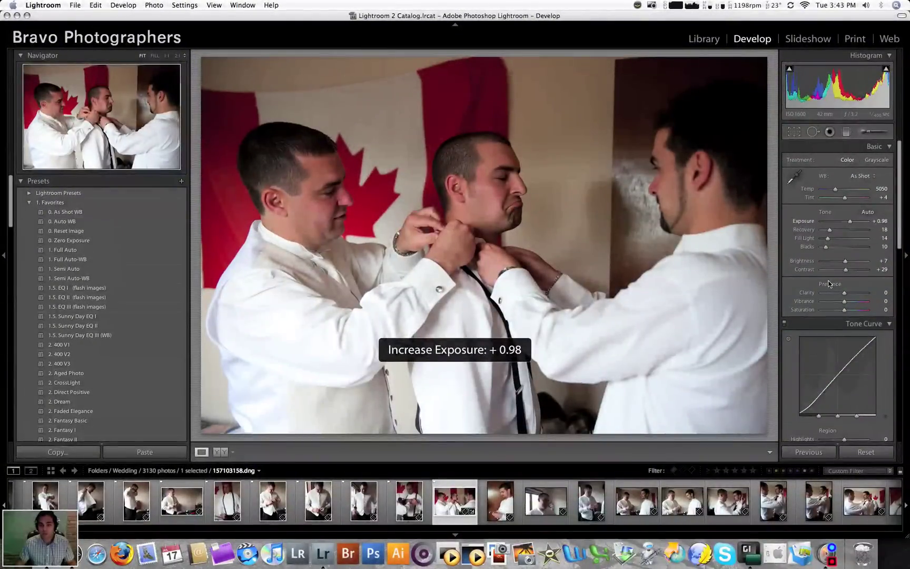
# Step: Make Fill Light the active adjustment and raise it to 19
pyautogui.press('.')
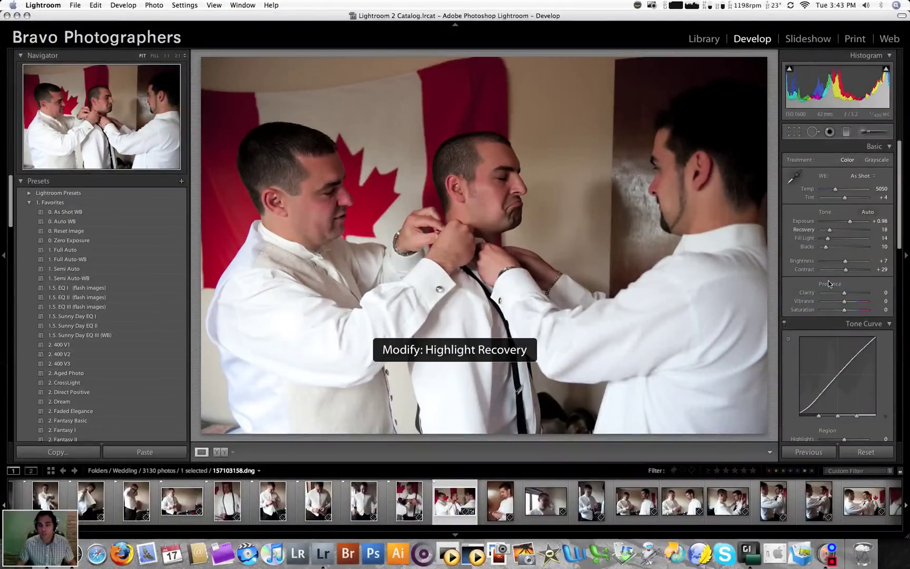
pyautogui.press('.')
pyautogui.press('-')
pyautogui.press('-')
pyautogui.press('=')
pyautogui.press('=')
pyautogui.press('=')
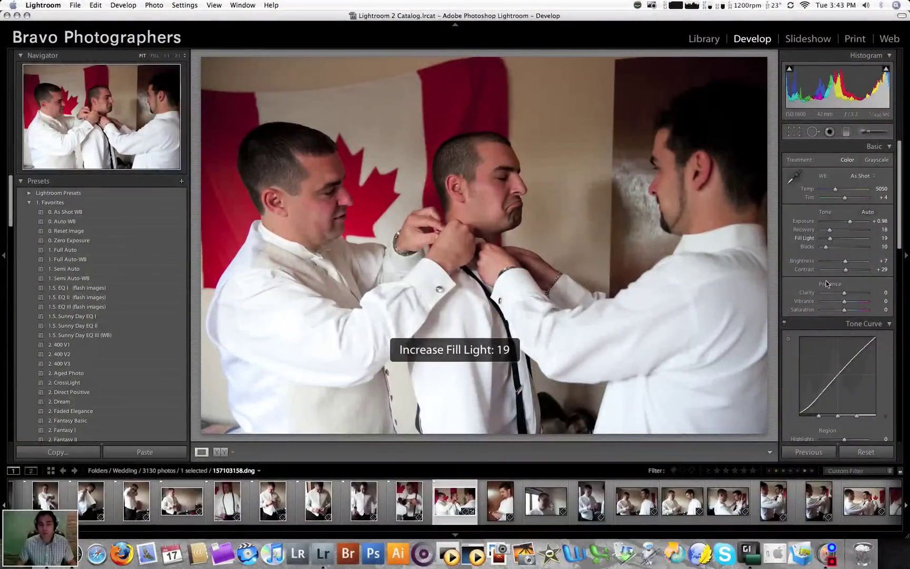
# Step: Try a higher Brightness on the photo and bring it back to +7
pyautogui.press('.')
pyautogui.press('.')
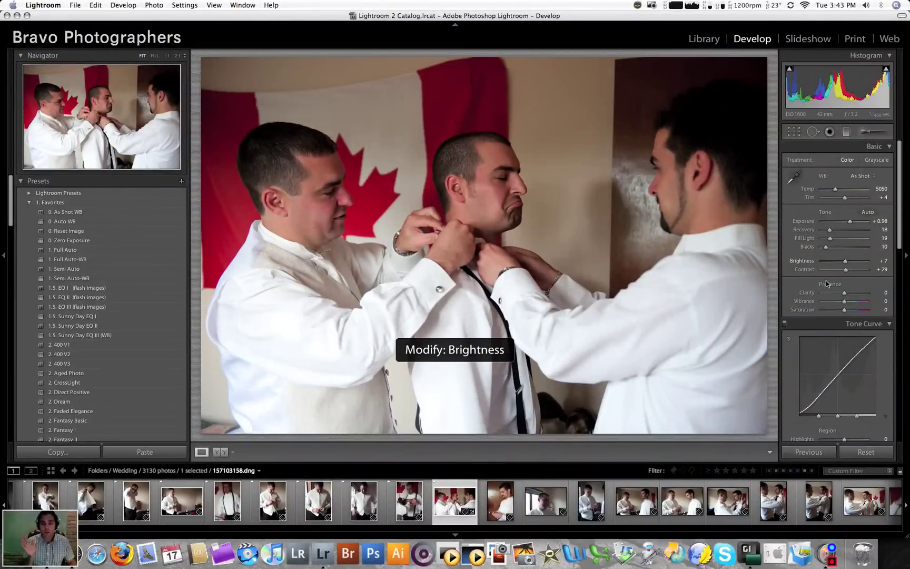
pyautogui.press('=')
pyautogui.press('=')
pyautogui.press('-')
pyautogui.press('-')
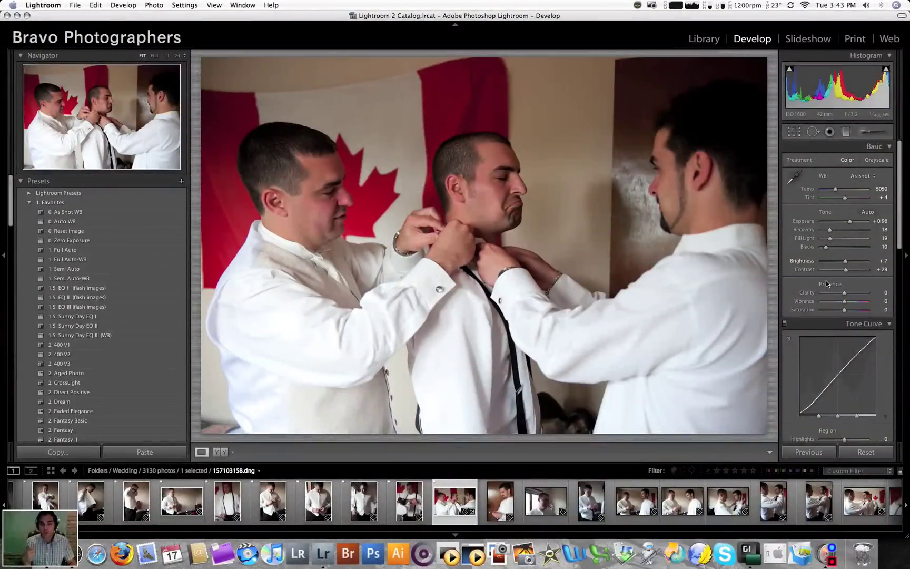
# Step: Try raising Clarity to +5 and return it to 0
pyautogui.press('.')
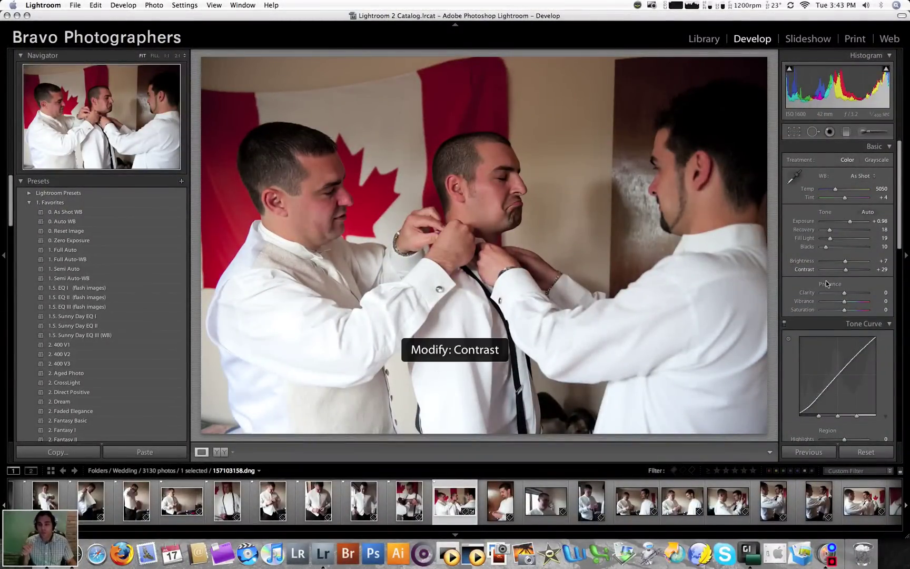
pyautogui.press('.')
pyautogui.press('=')
pyautogui.press('=')
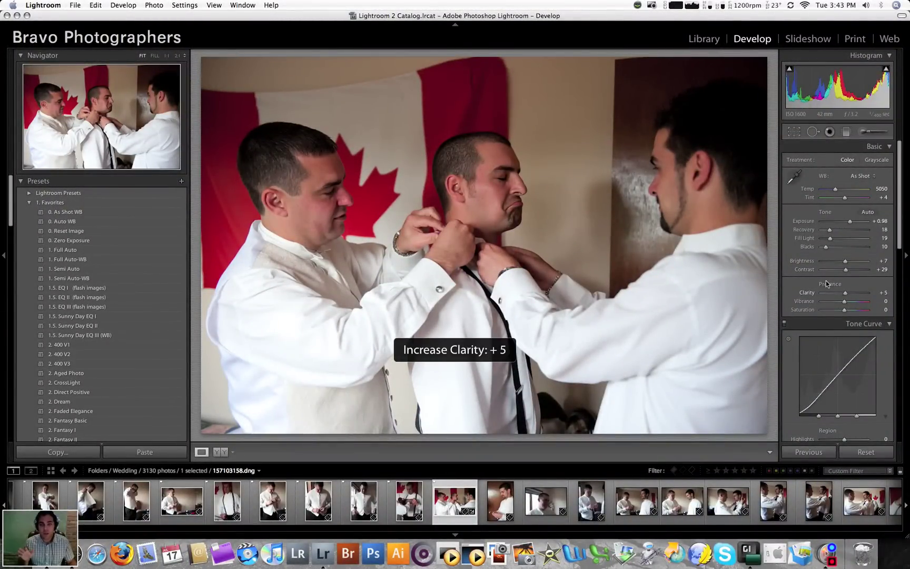
pyautogui.press('-')
pyautogui.press('-')
# Step: Make Saturation the active adjustment and lower it to -100, using larger decrements after -20
pyautogui.press('.')
pyautogui.press('.')
pyautogui.press('-')
pyautogui.press('-')
pyautogui.press('-')
pyautogui.press('-')
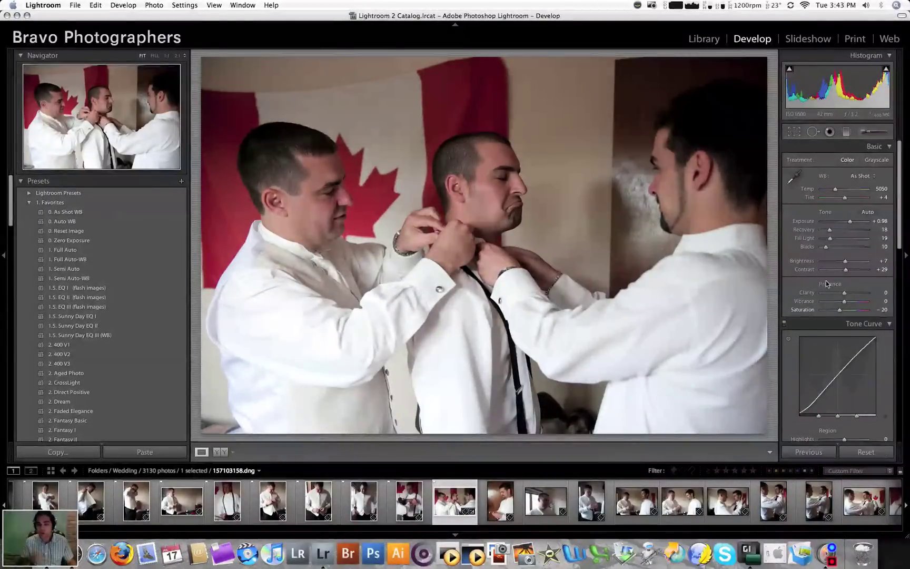
pyautogui.press('shift')
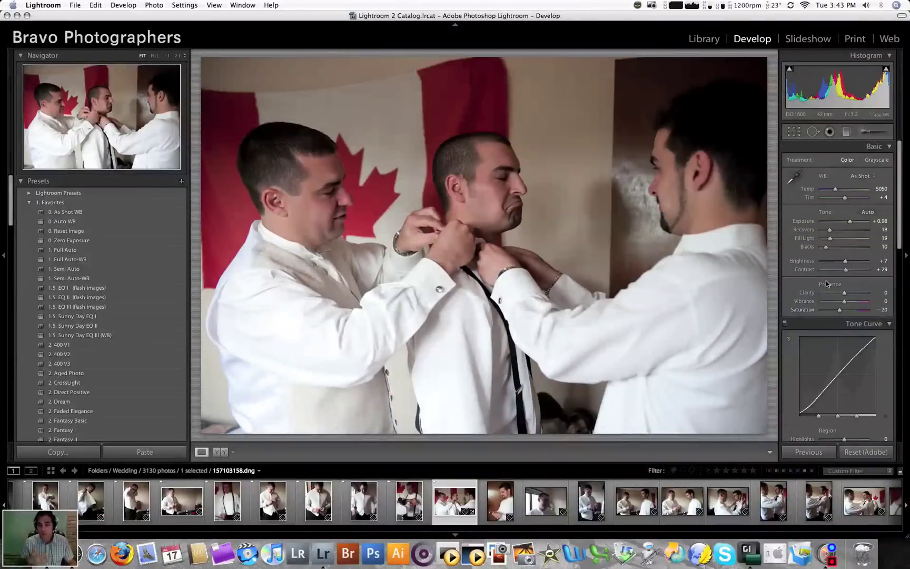
pyautogui.hotkey('shift', '-')
pyautogui.hotkey('shift', '-')
pyautogui.hotkey('shift', '-')
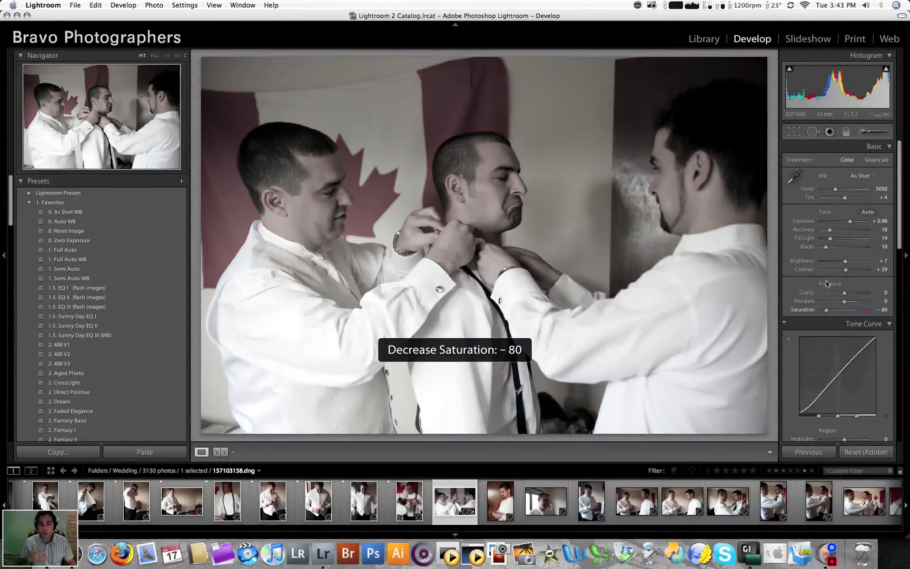
pyautogui.hotkey('shift', '-')
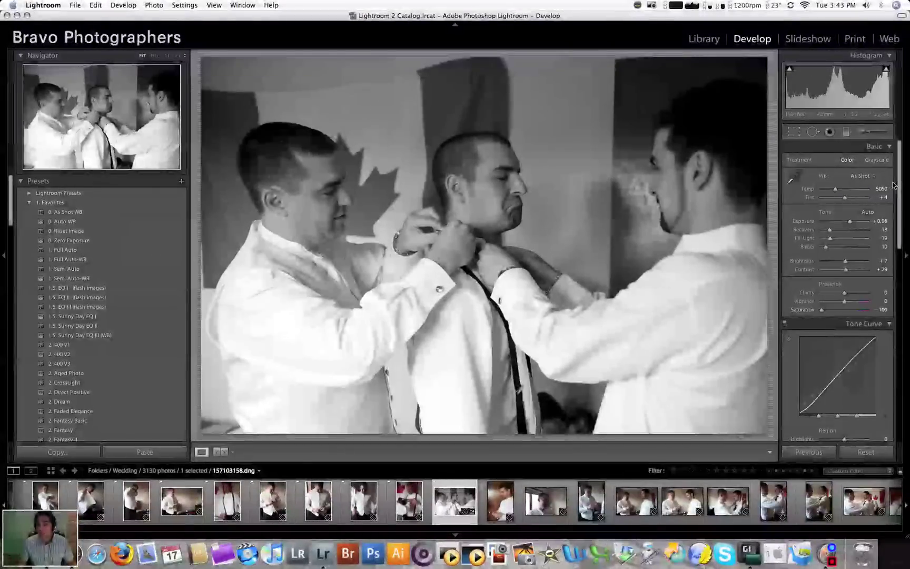
# Step: Activate the targeted adjustment tool for the Tone Curve
pyautogui.scroll(-3, 898, 216)
pyautogui.scroll(-2, 897, 216)
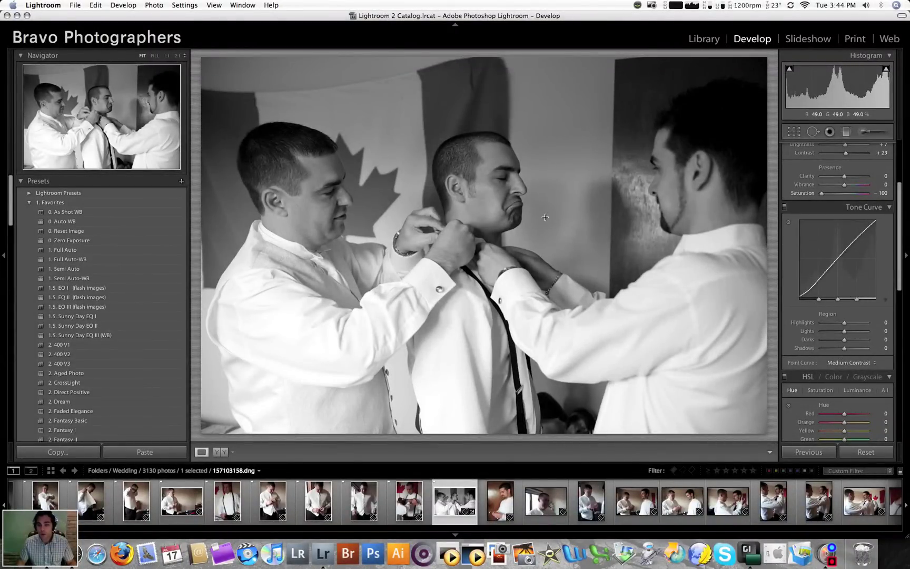
pyautogui.press('k')
pyautogui.click(846, 132)
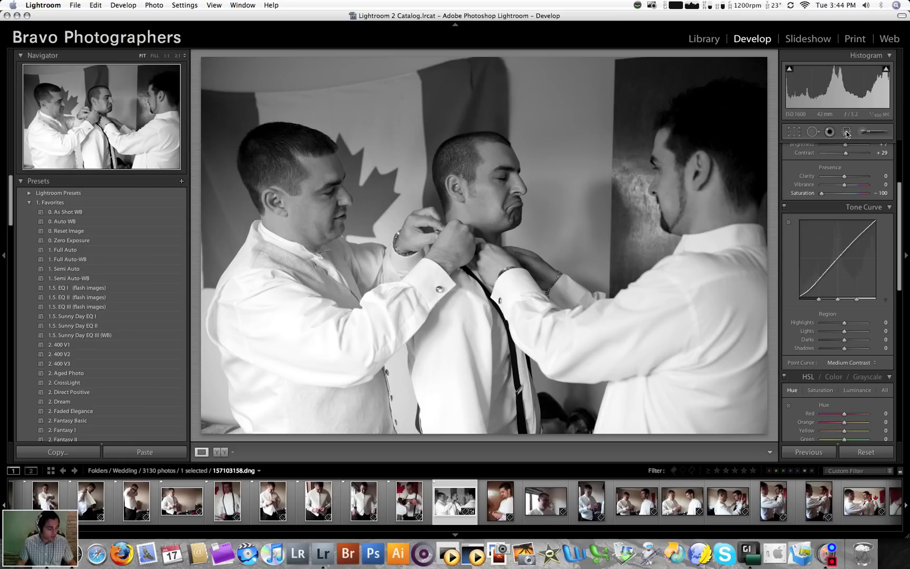
pyautogui.press('super+alt+shift+t')
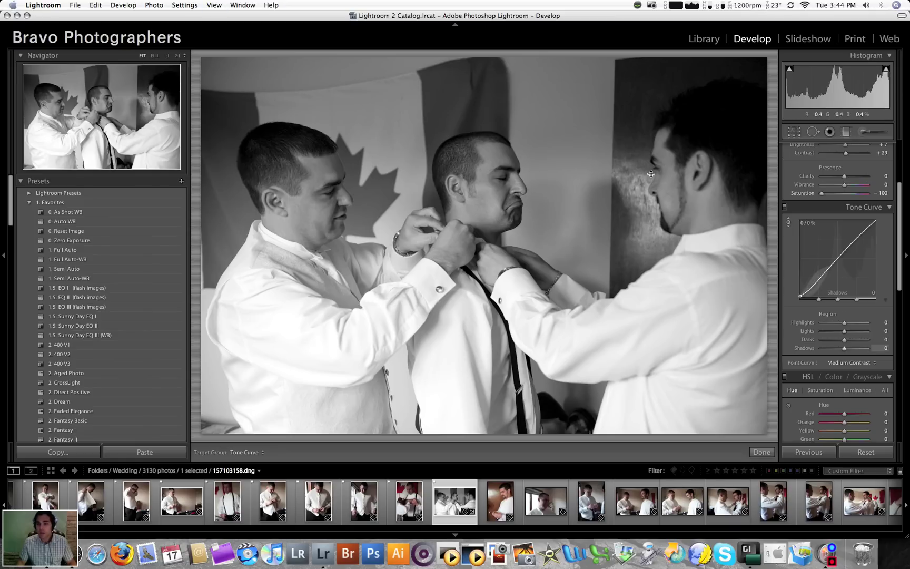
pyautogui.click(789, 223)
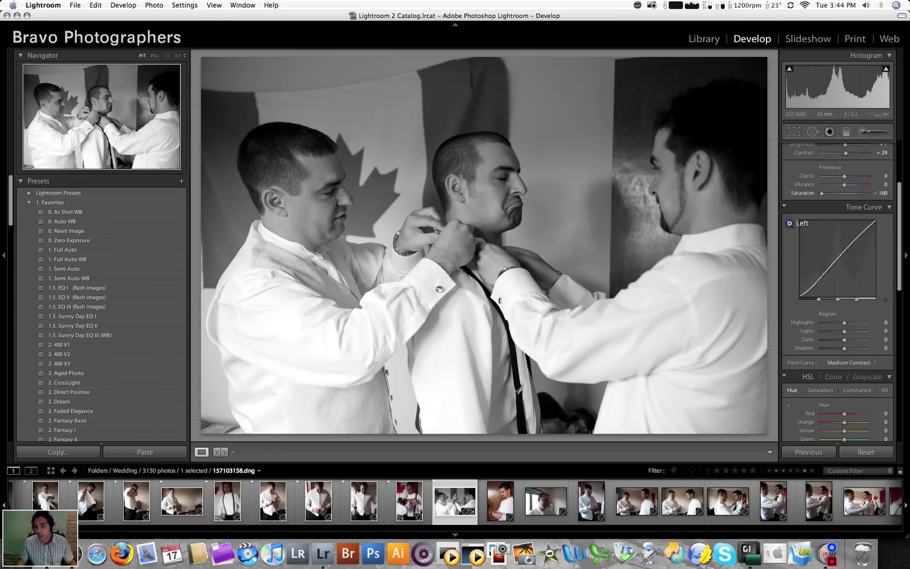
pyautogui.click(789, 222)
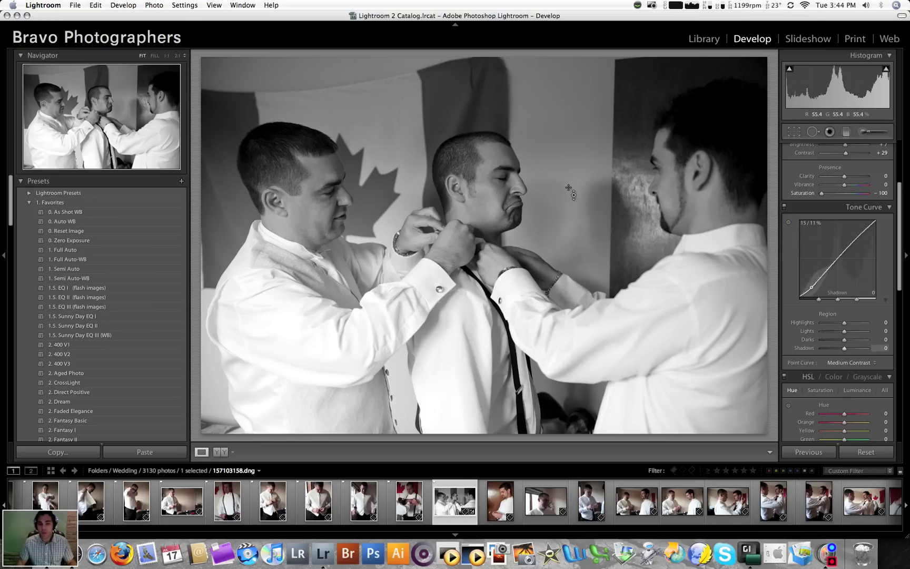
# Step: Set the Tone Curve Lights to -14 from the groom's face and Darks to +5 from the flag, ending the targeted adjustment
pyautogui.moveTo(508, 210); pyautogui.dragTo(488, 197)
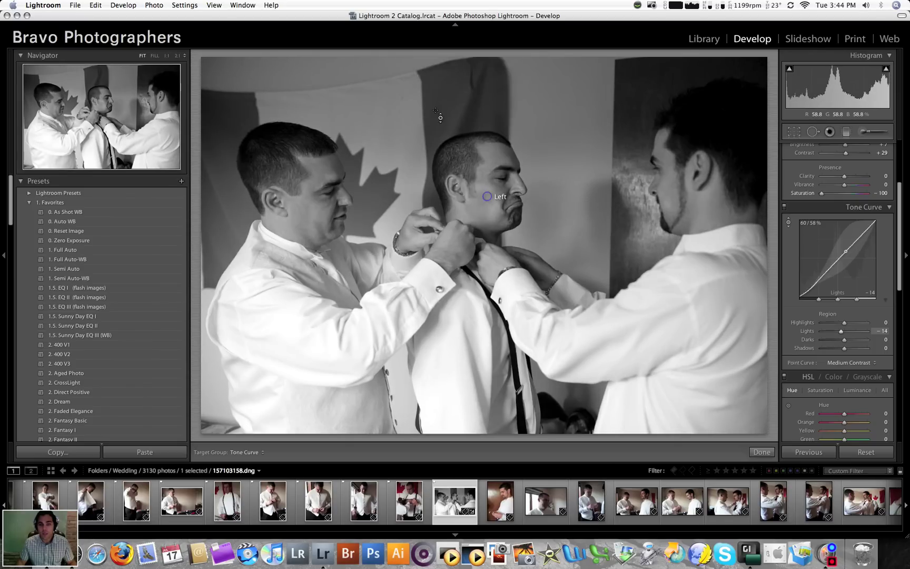
pyautogui.moveTo(452, 90); pyautogui.dragTo(452, 100)
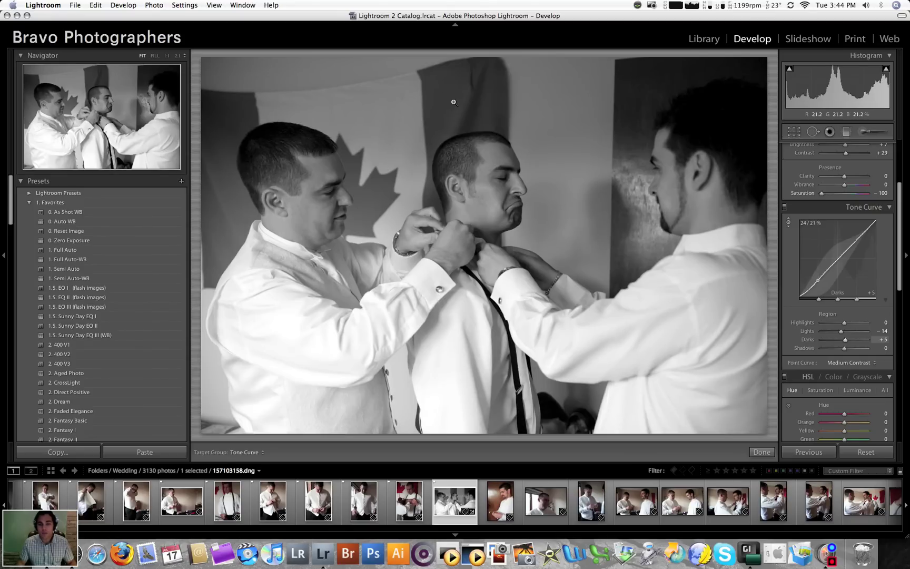
pyautogui.press('Escape')
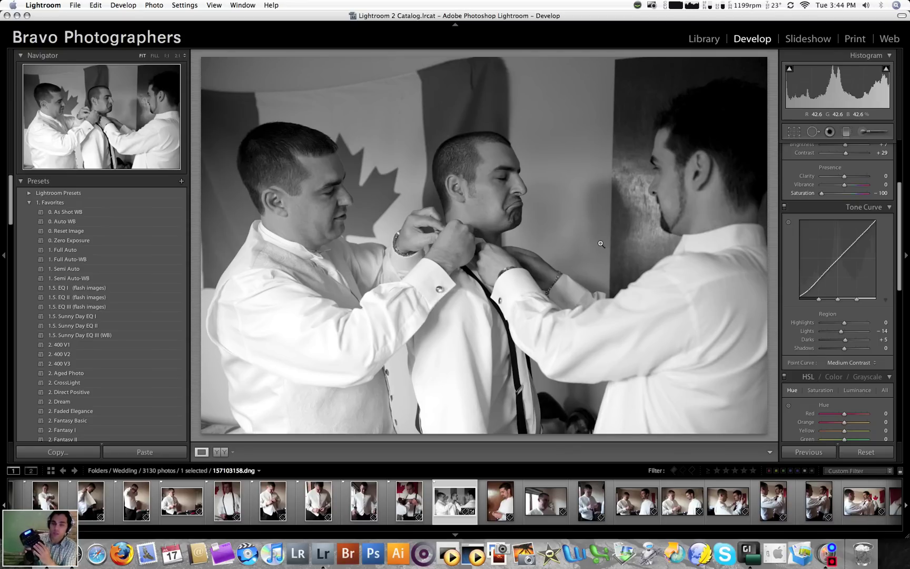
# Step: Advance to 157103321.dng and apply Auto Tone to it
pyautogui.press('Right')
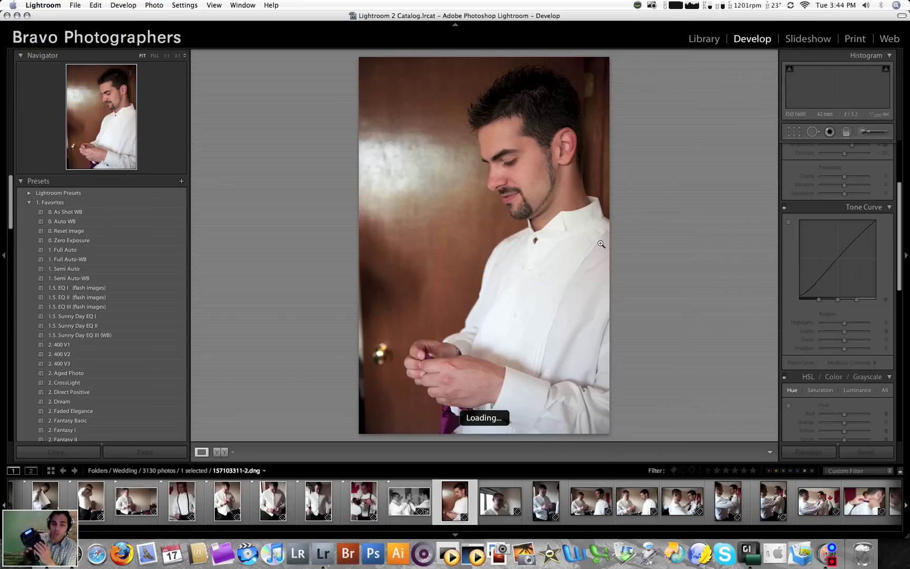
pyautogui.press('Right')
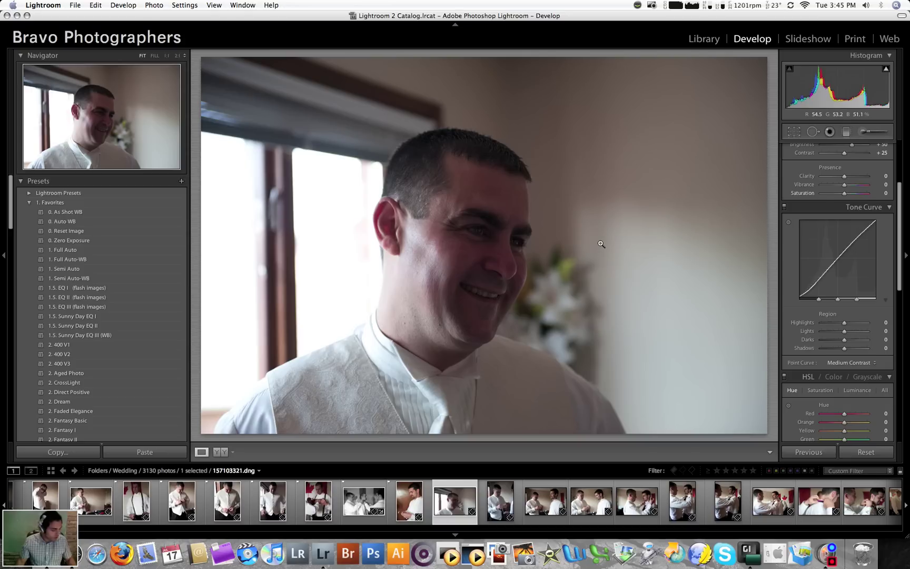
pyautogui.press('super+u')
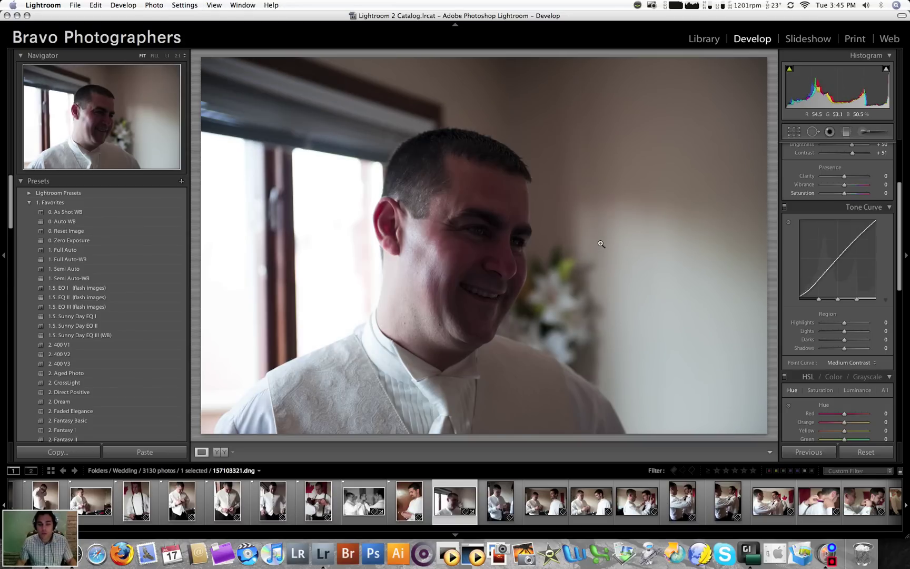
# Step: Make Exposure the active adjustment and raise it in several increments to brighten 157103321.dng
pyautogui.press(',')
pyautogui.press(',')
pyautogui.press(',')
pyautogui.press(',')
pyautogui.press(',')
pyautogui.press(',')
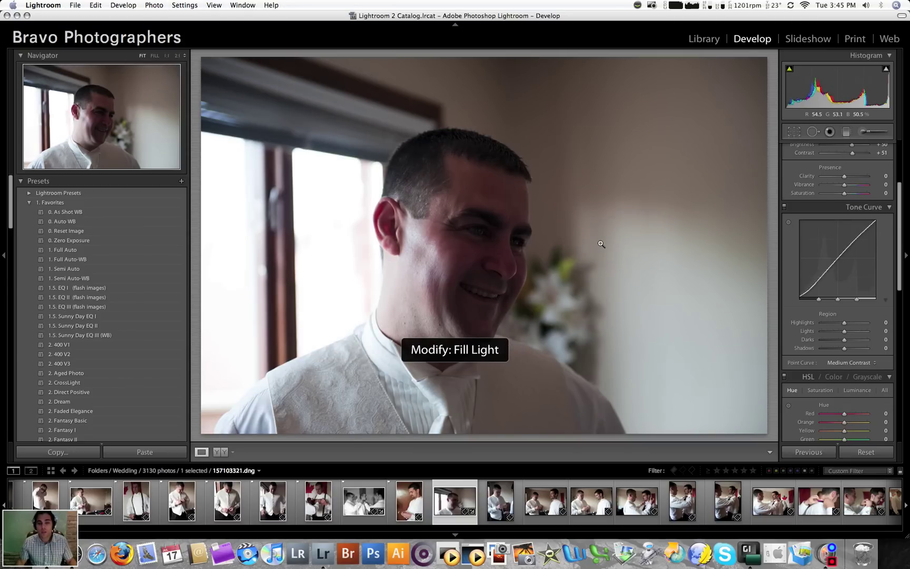
pyautogui.press(',')
pyautogui.press(',')
pyautogui.press('=')
pyautogui.press('=')
pyautogui.press('=')
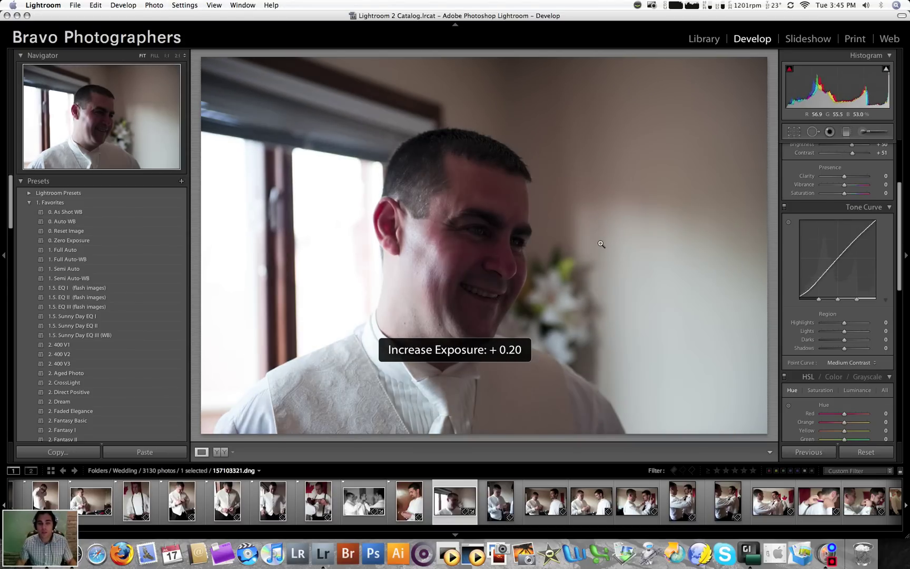
# Step: Raise Fill Light in several increments and increase Black Clipping to 7
pyautogui.press('.')
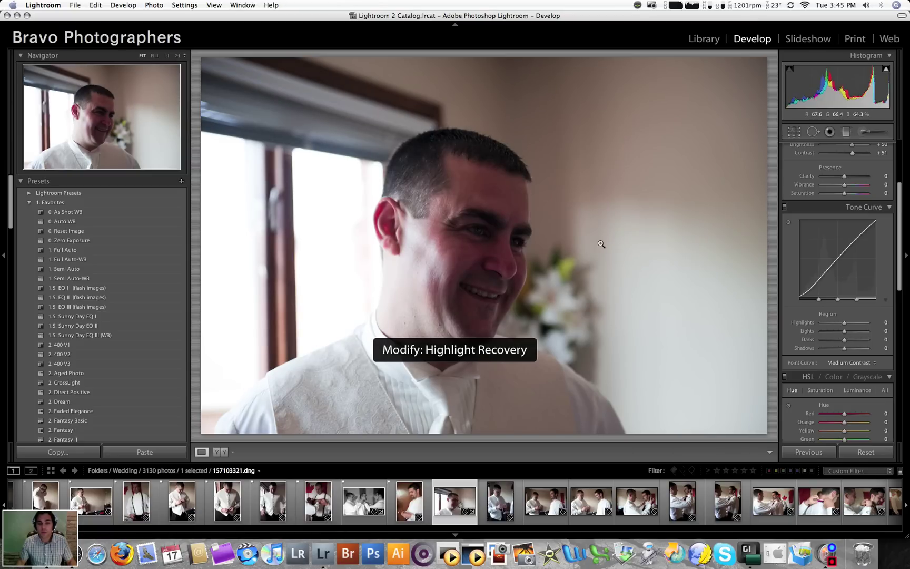
pyautogui.press('.')
pyautogui.press('=')
pyautogui.press('=')
pyautogui.press('=')
pyautogui.press('.')
pyautogui.press('=')
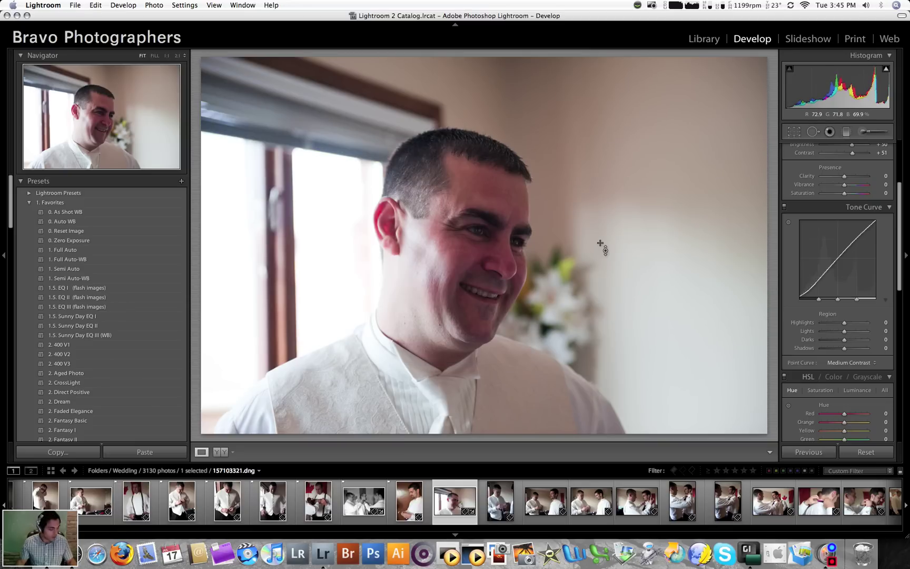
# Step: Use the Tone Curve's targeted adjustment tool to lower Darks to -22 from the hair, and bring it up to -2 from the face
pyautogui.press('super+alt+shift+t')
pyautogui.moveTo(427, 170); pyautogui.dragTo(427, 177)
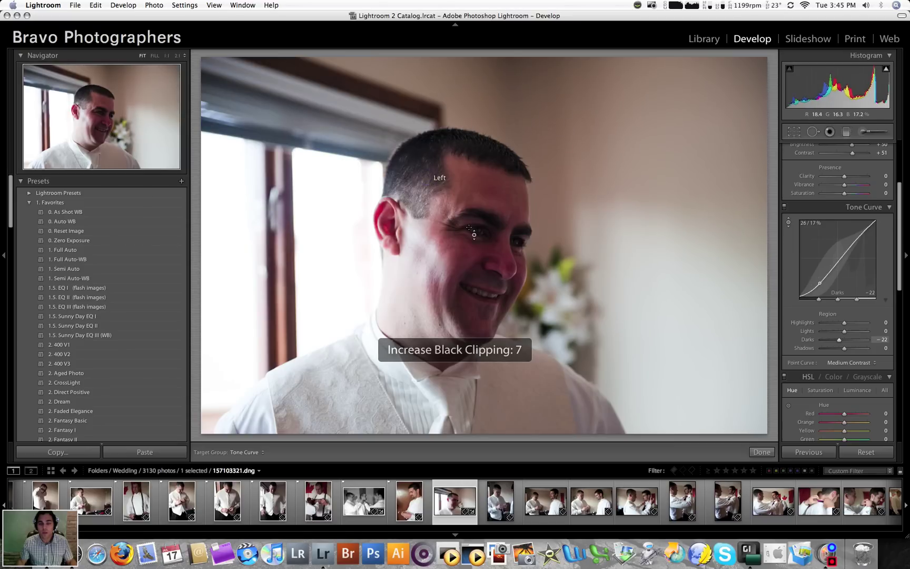
pyautogui.moveTo(488, 237); pyautogui.dragTo(489, 228)
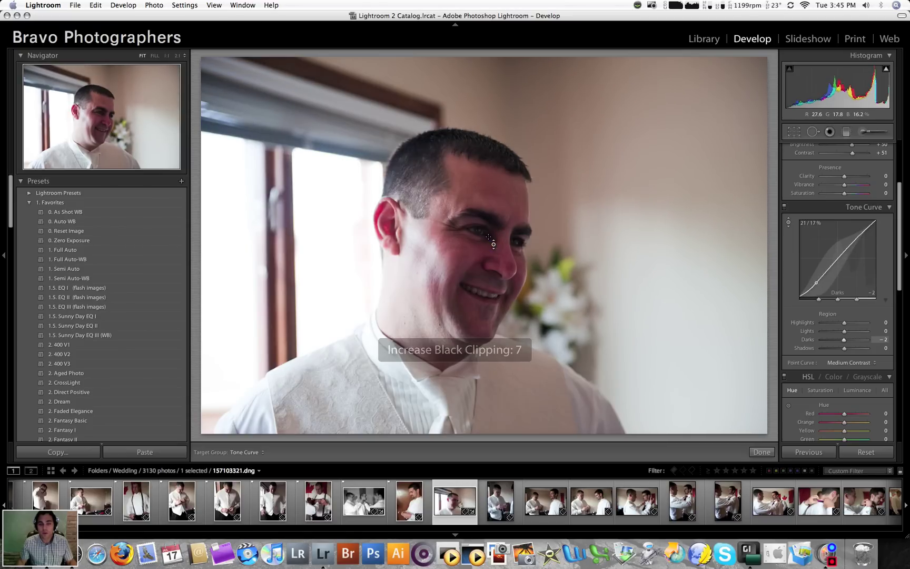
# Step: Add a Post-Crop vignette with Amount -21 and Midpoint 40
pyautogui.scroll(-4, 898, 317)
pyautogui.scroll(-5, 898, 317)
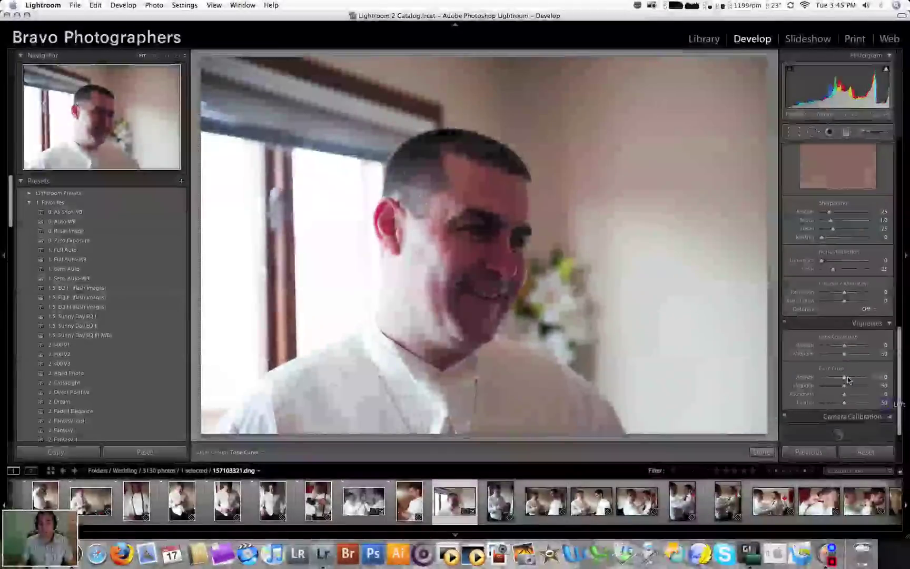
pyautogui.moveTo(844, 378); pyautogui.dragTo(843, 386)
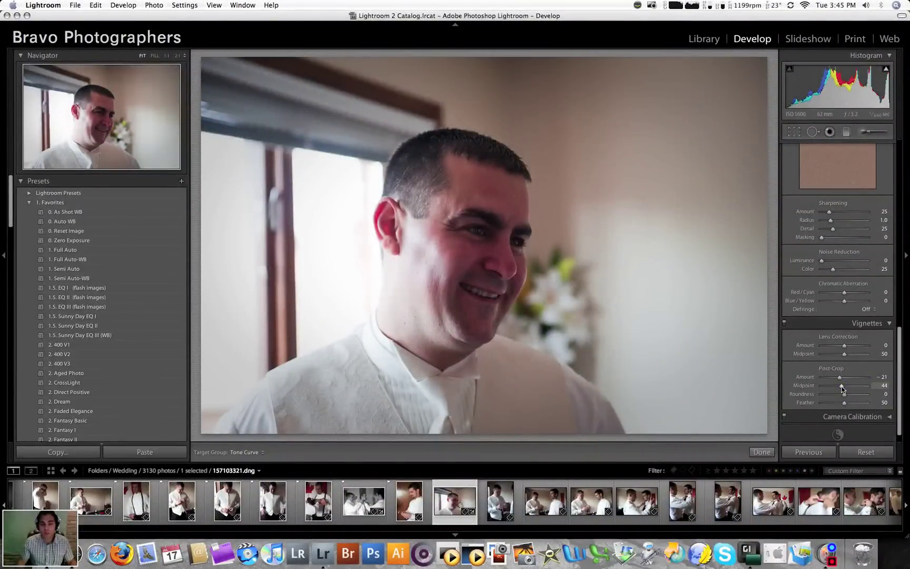
pyautogui.moveTo(842, 387); pyautogui.dragTo(842, 387)
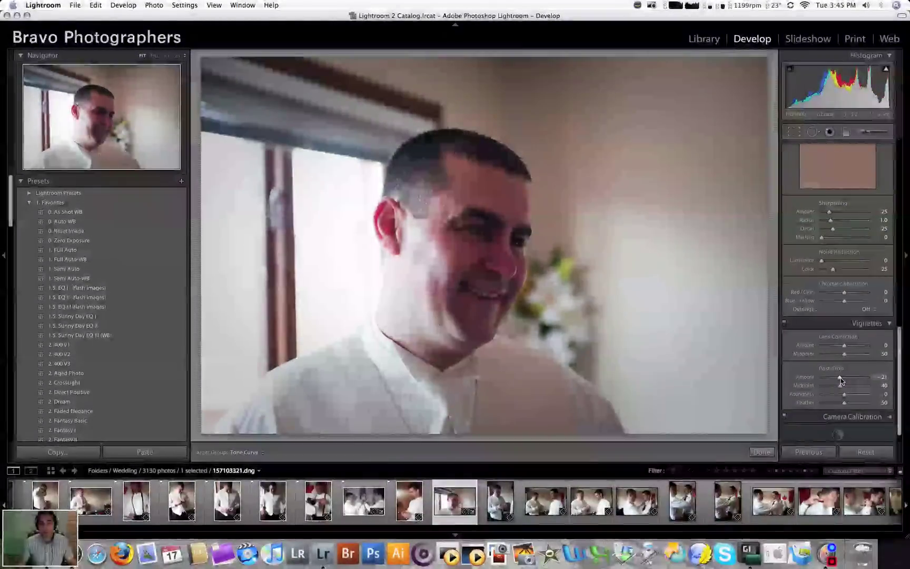
# Step: Try Black Clipping at 8, step it back down, and leave the targeted adjustment tool
pyautogui.press('=')
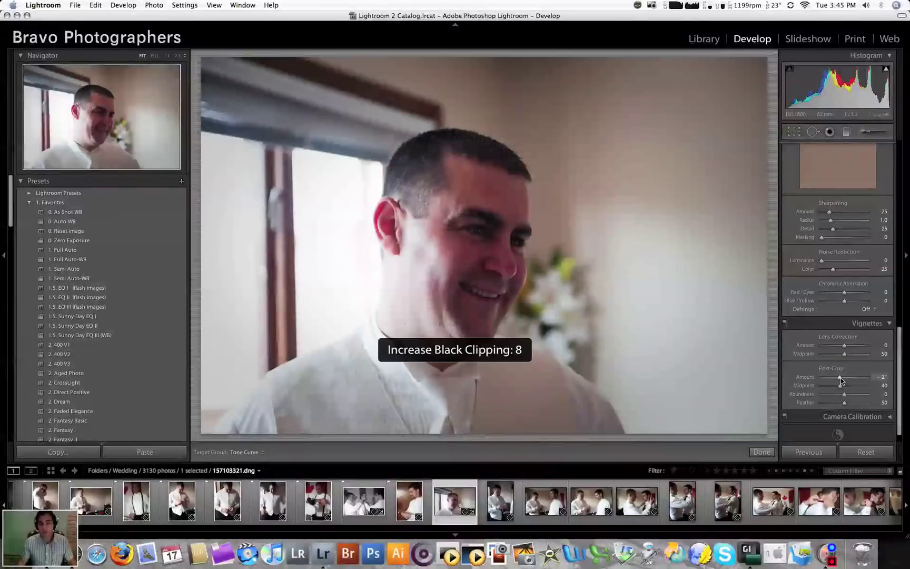
pyautogui.press('-')
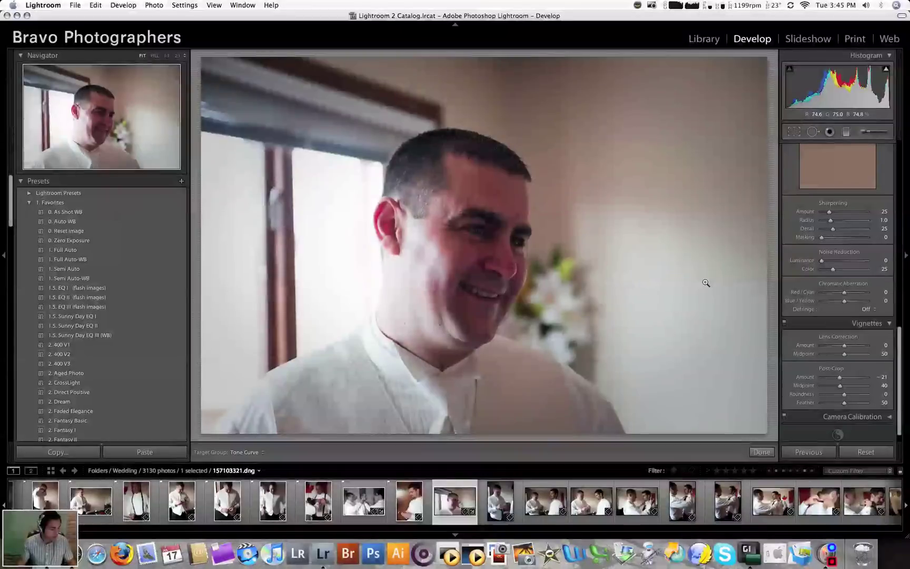
pyautogui.press('Escape')
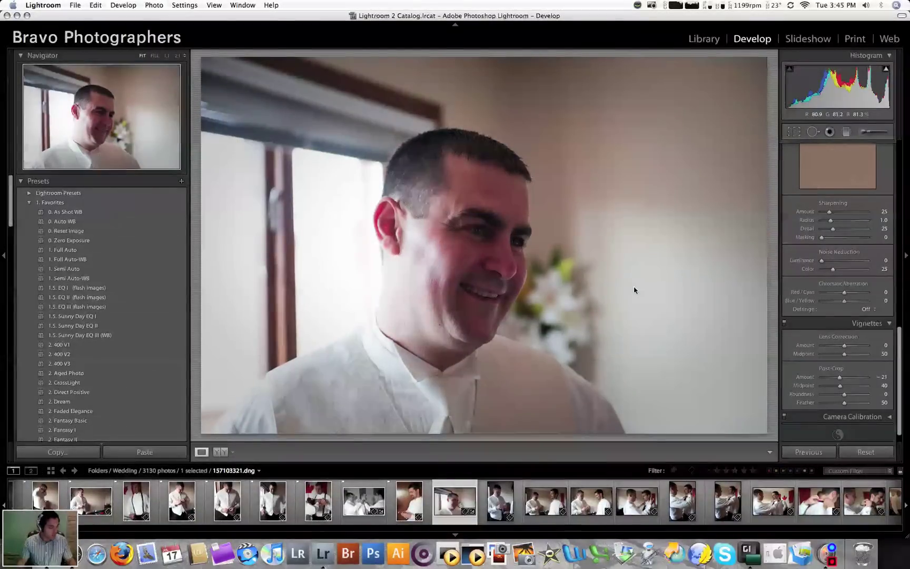
# Step: Continue culling after 157103321.dng, rejecting 157103343.dng, 157103349.dng and 157103454.dng and keeping the photo just before 157103454.dng
pyautogui.press('Right')
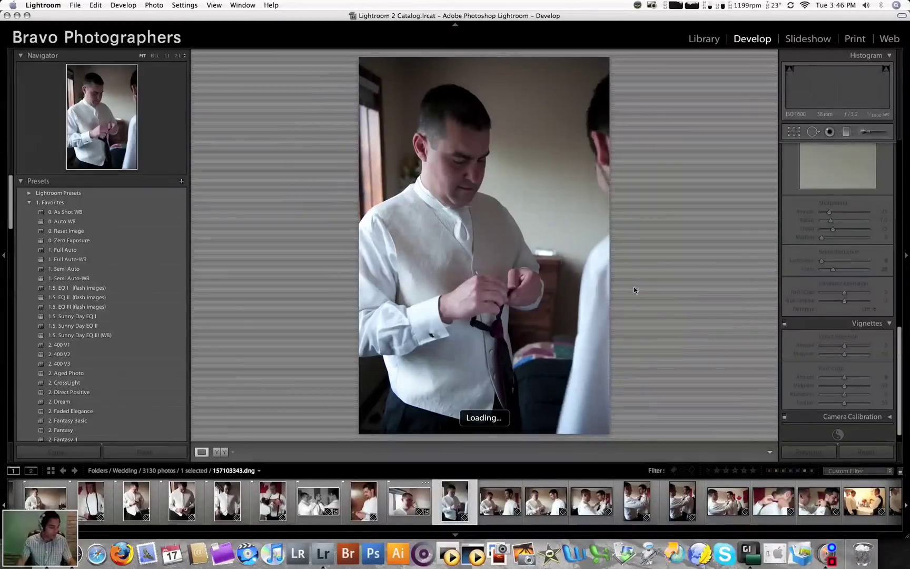
pyautogui.press('Right')
pyautogui.press('Right')
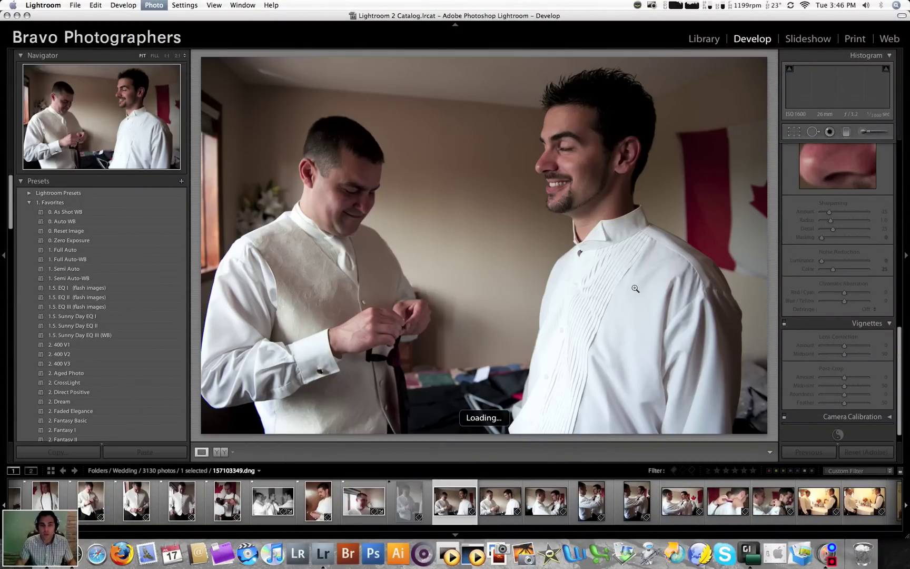
pyautogui.press('Right')
pyautogui.press('Right')
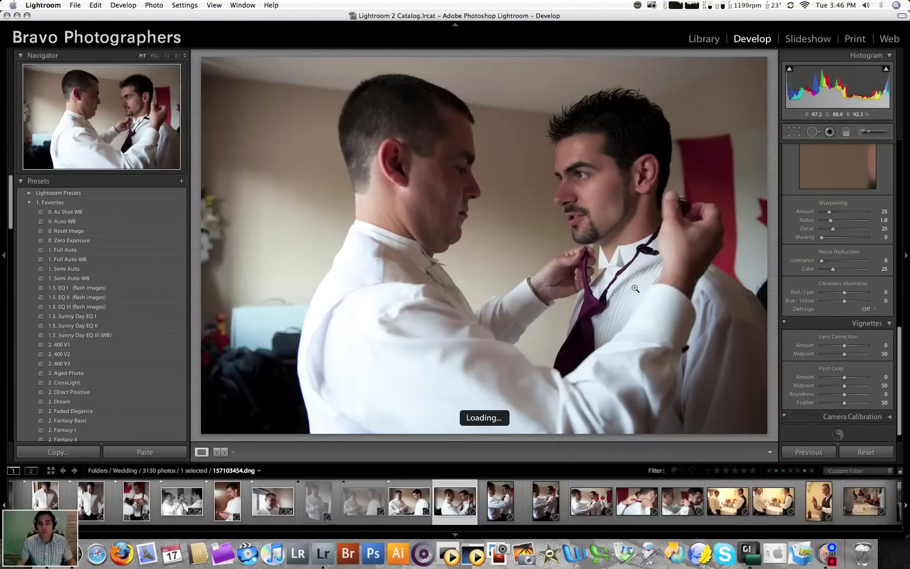
pyautogui.press('Right')
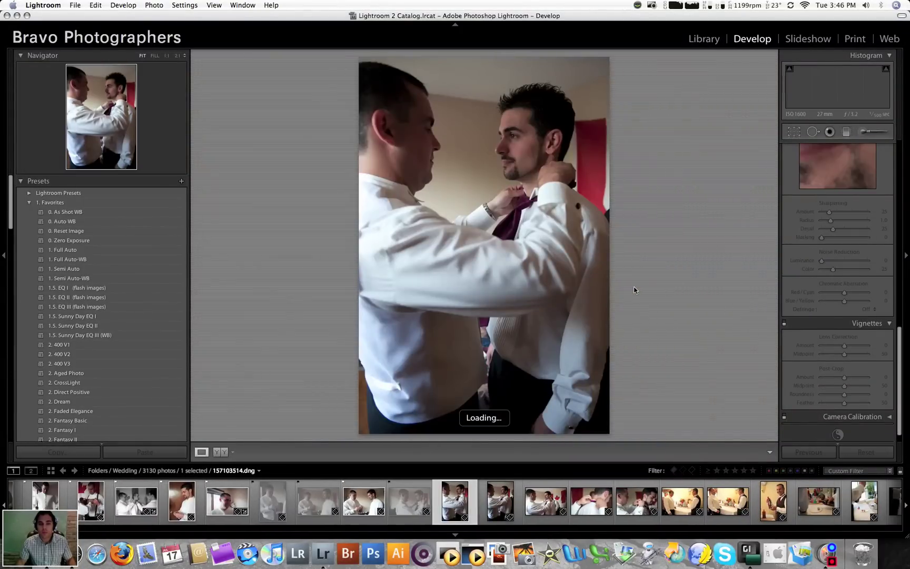
# Step: Reject 157103514.dng, 157103527-2.dng and 157103605.dng while keeping 157103522.dng and 157103542.dng
pyautogui.press('Right')
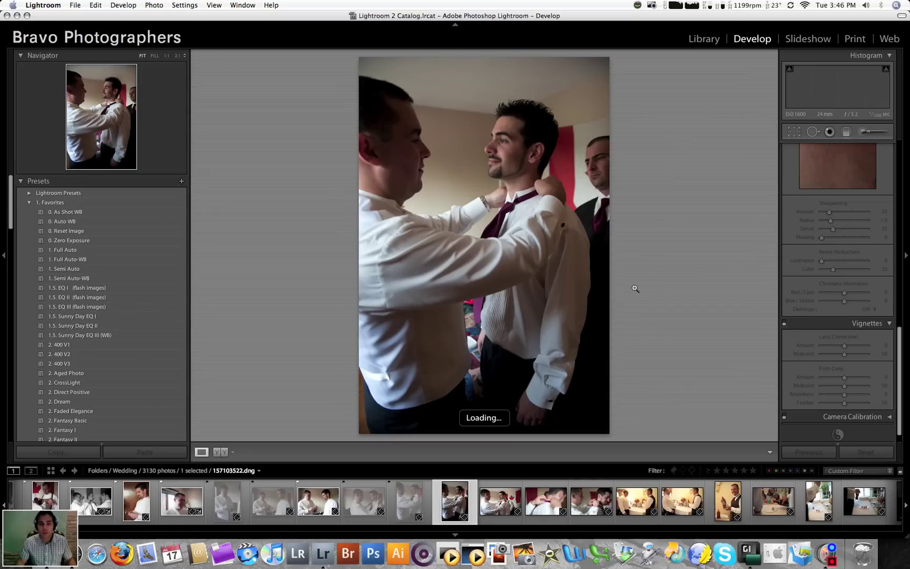
pyautogui.press('Right')
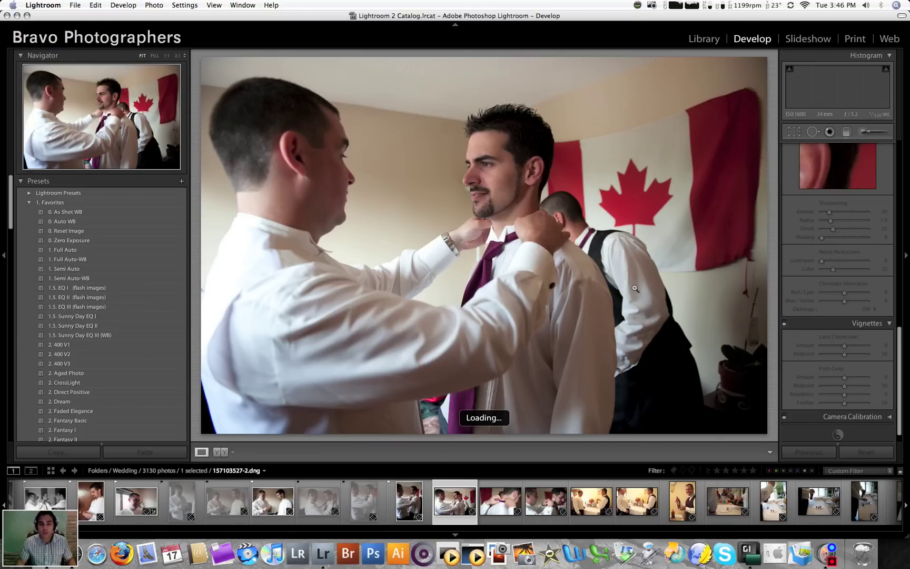
pyautogui.press('Right')
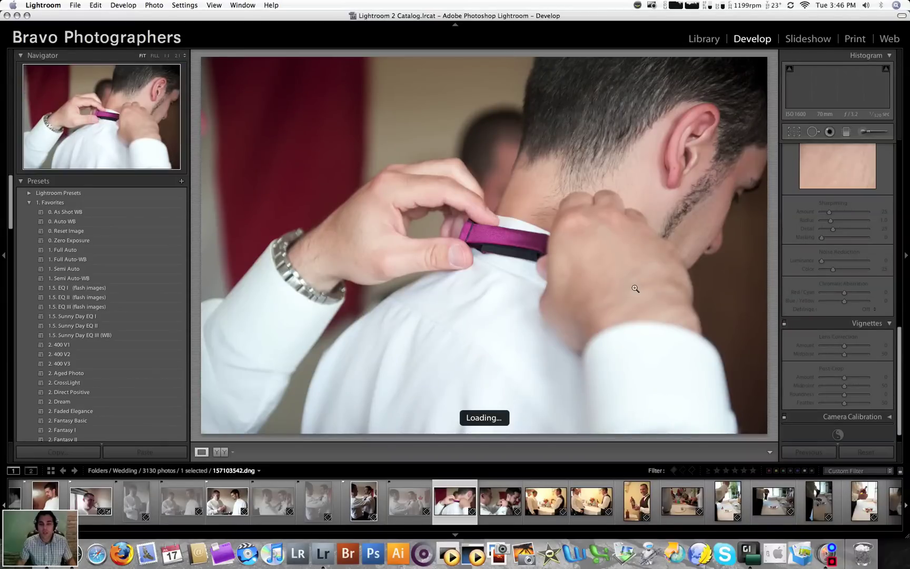
pyautogui.press('Right')
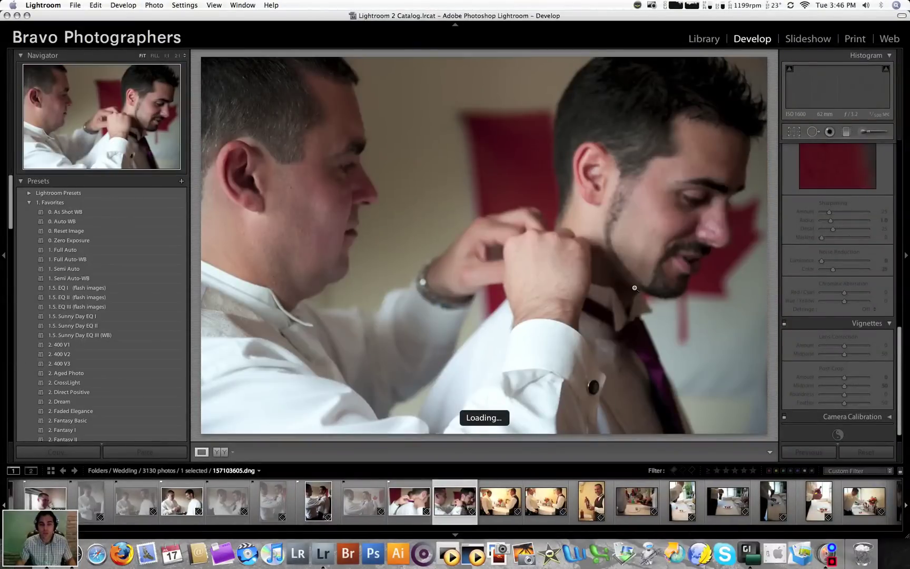
pyautogui.press('Right')
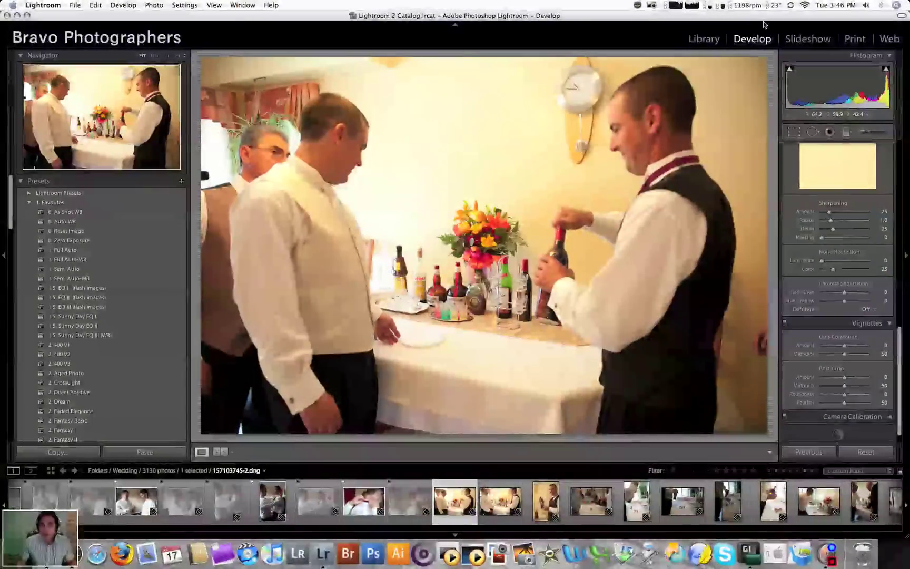
# Step: Switch from Develop to the Library module with 157103745-2.dng selected
pyautogui.click(703, 39)
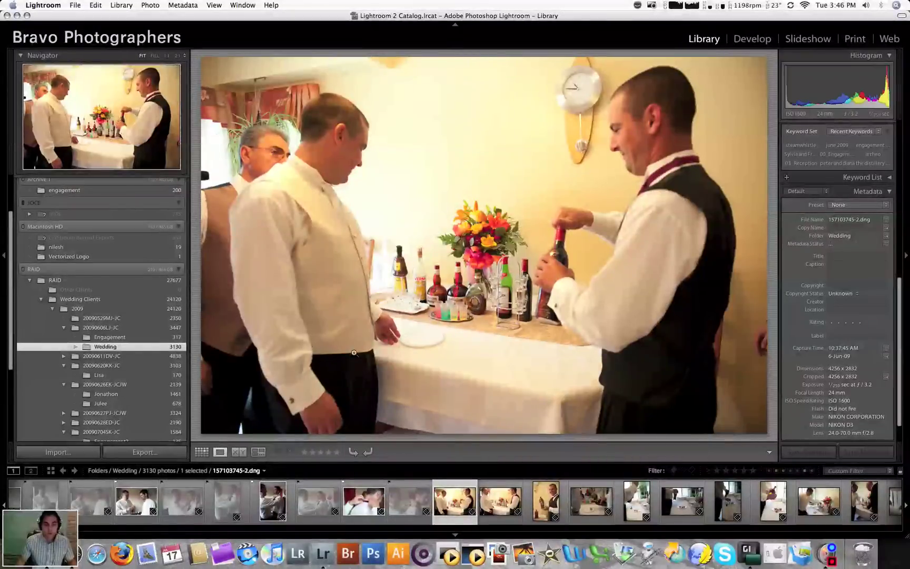